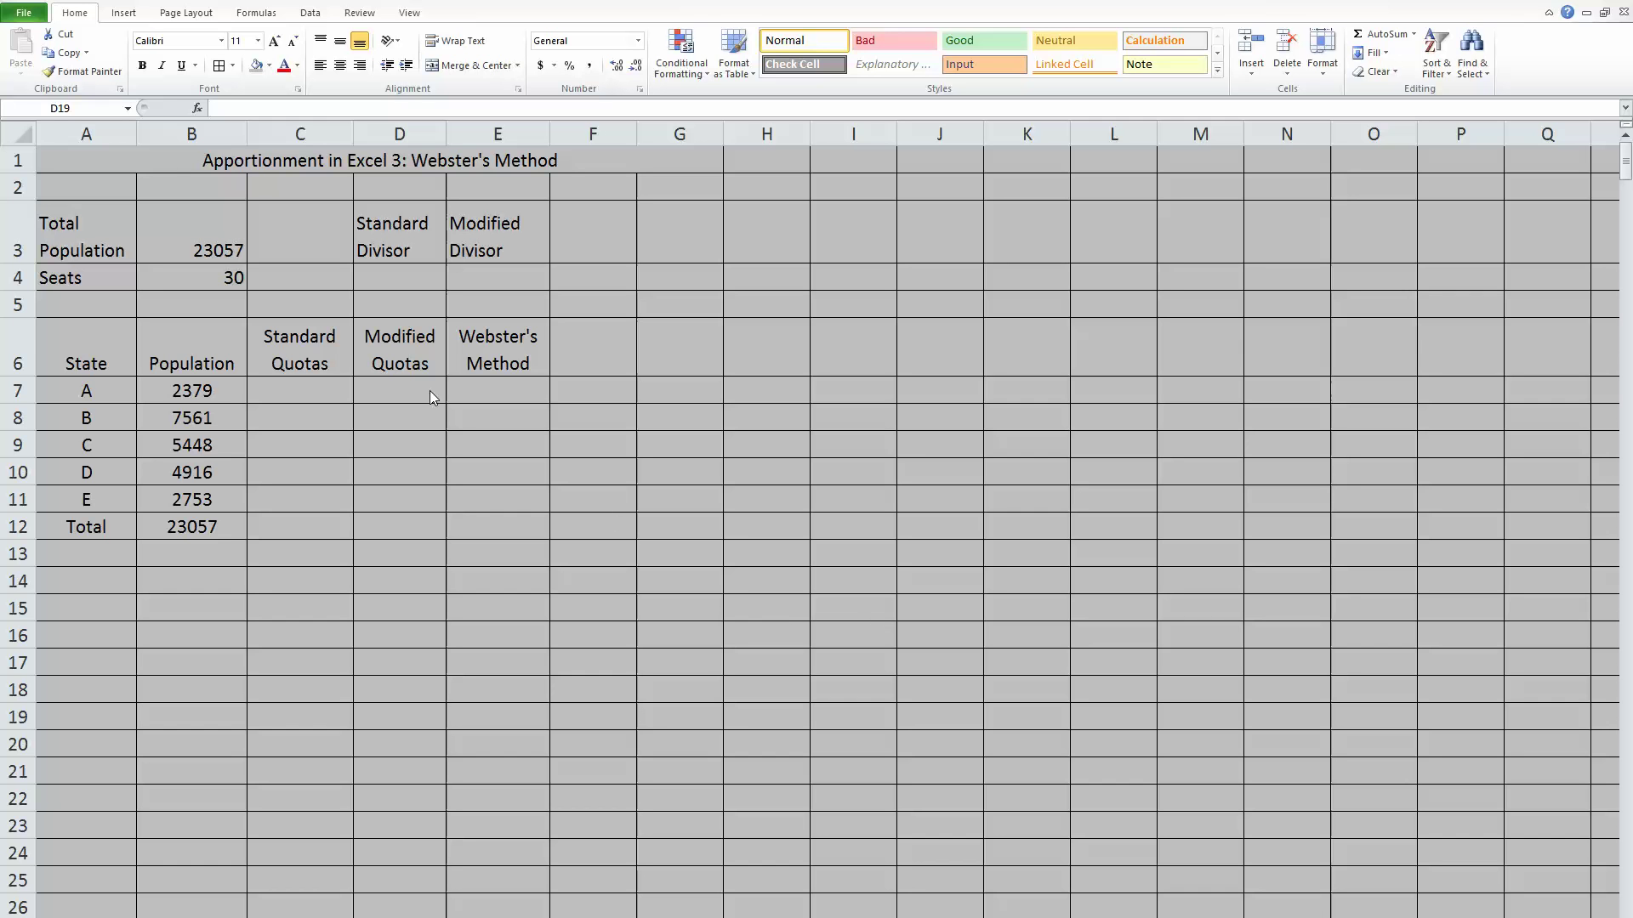
Compute the standard divisor in D4 as =B3/B4, giving 768.5667.
left_click(374, 270)
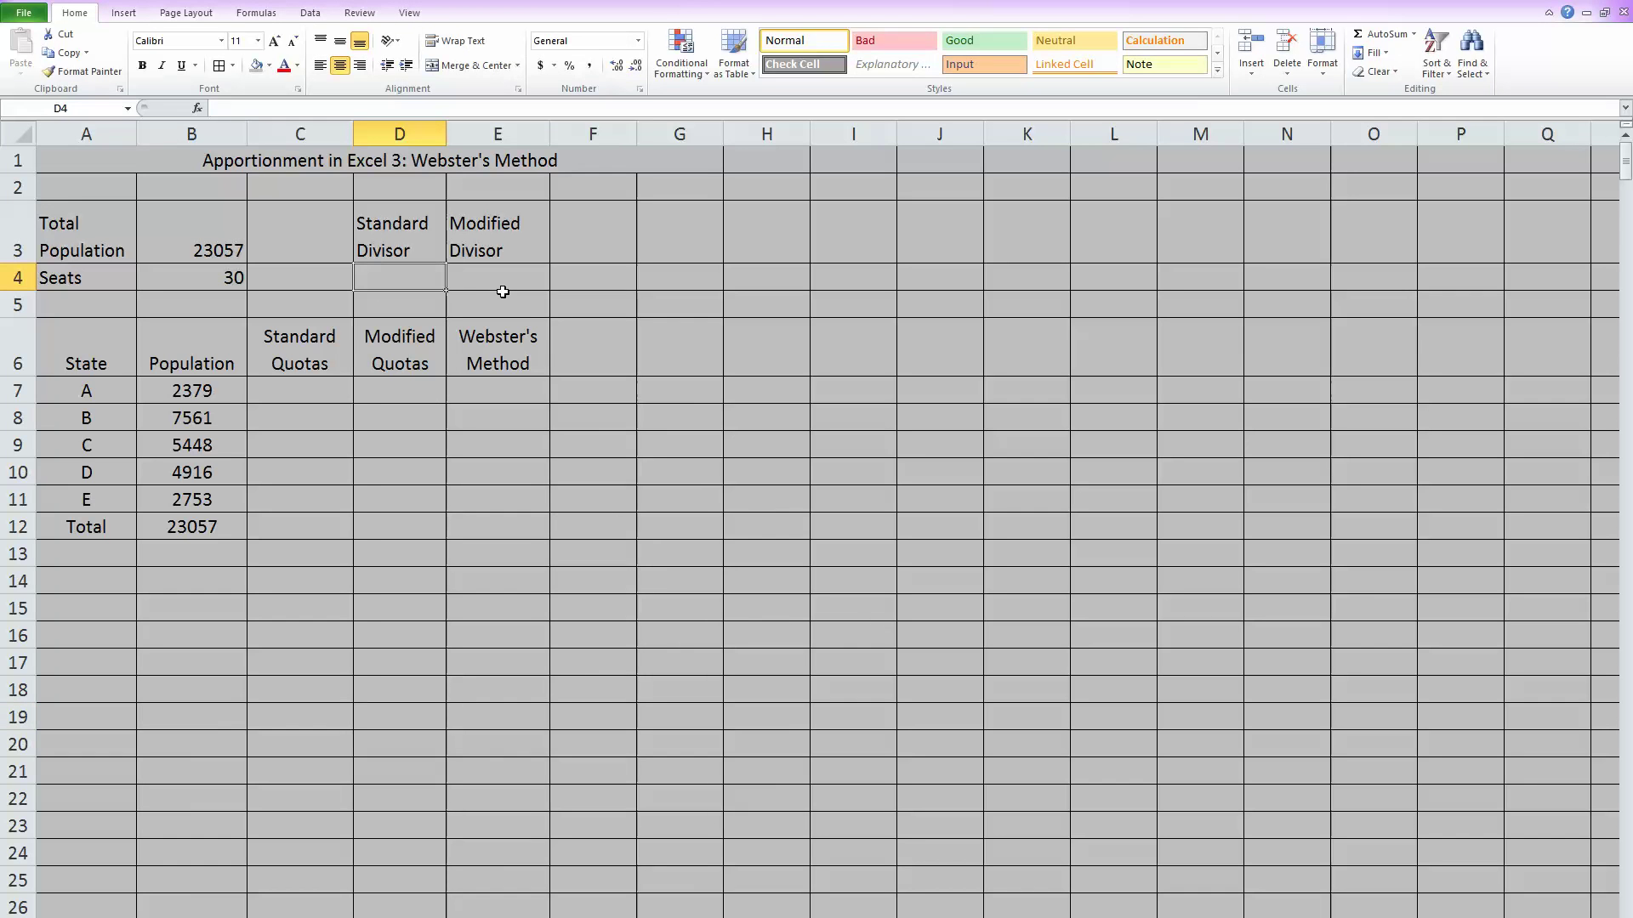
type("=")
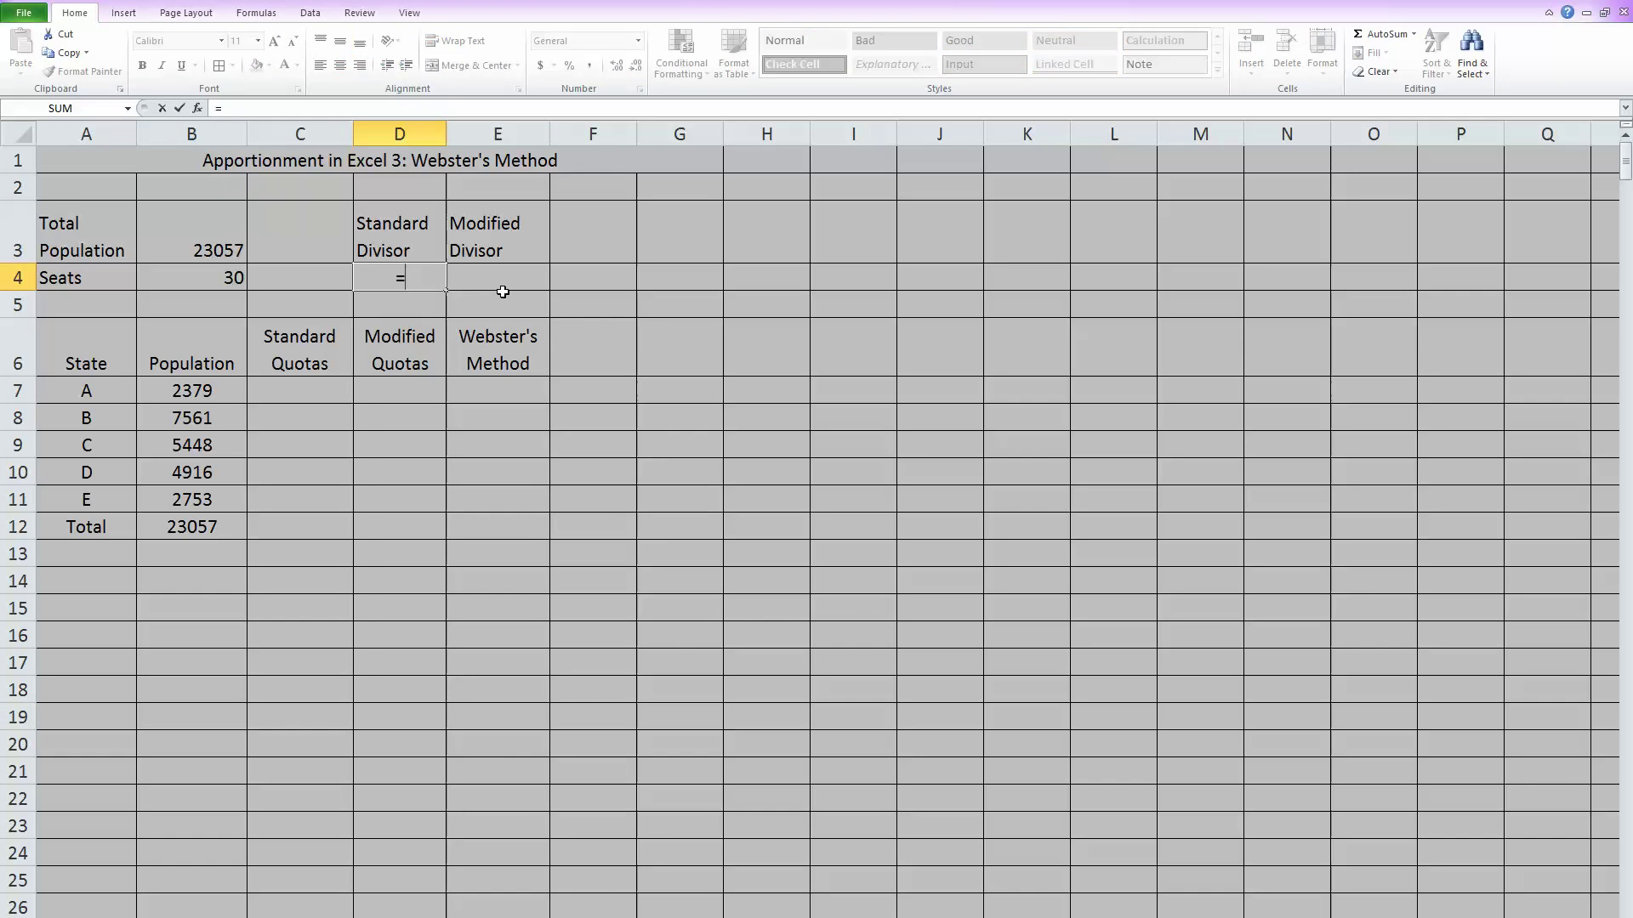
left_click(230, 246)
type("/")
left_click(173, 277)
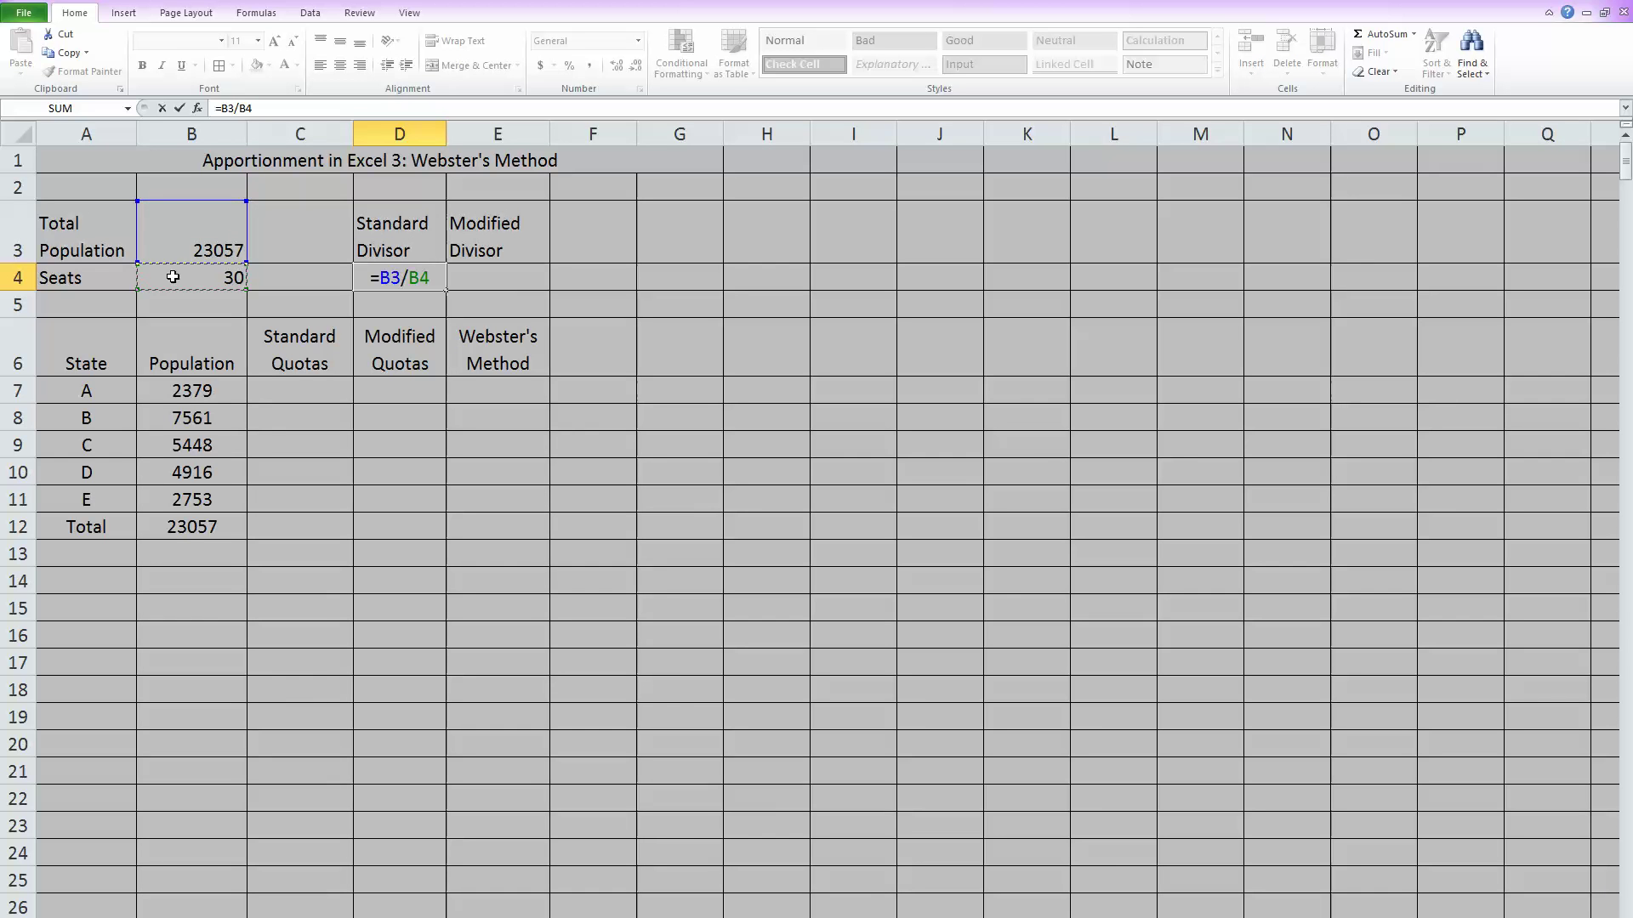
key("Return")
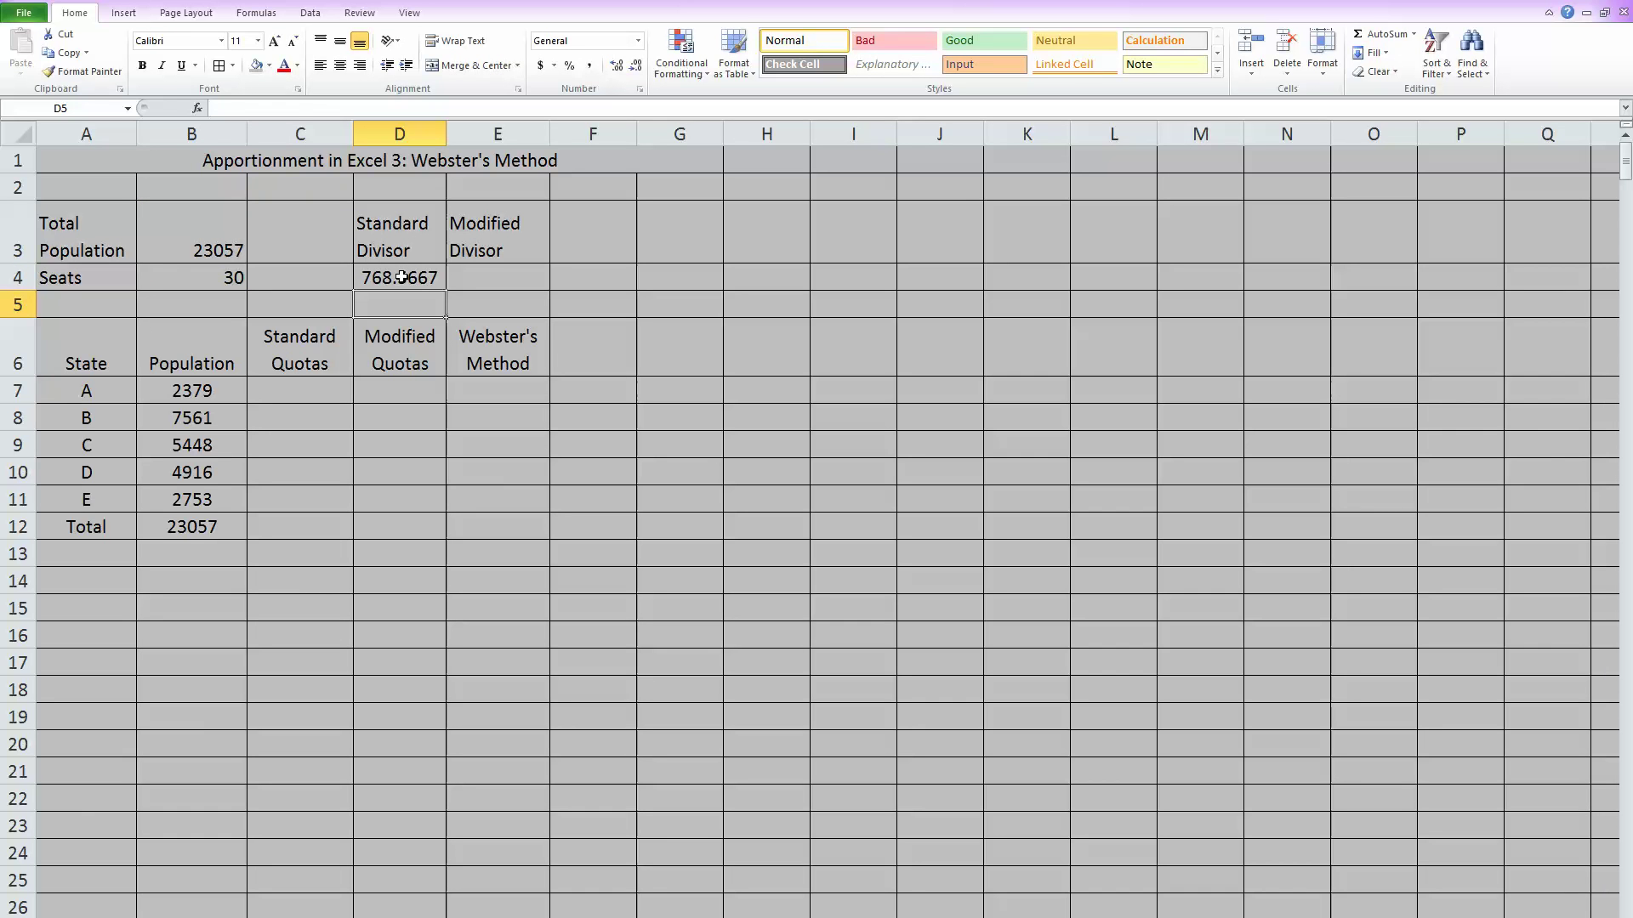
Highlight the Standard Divisor header yellow and select the Standard Quotas header.
left_click(383, 239)
left_click(268, 65)
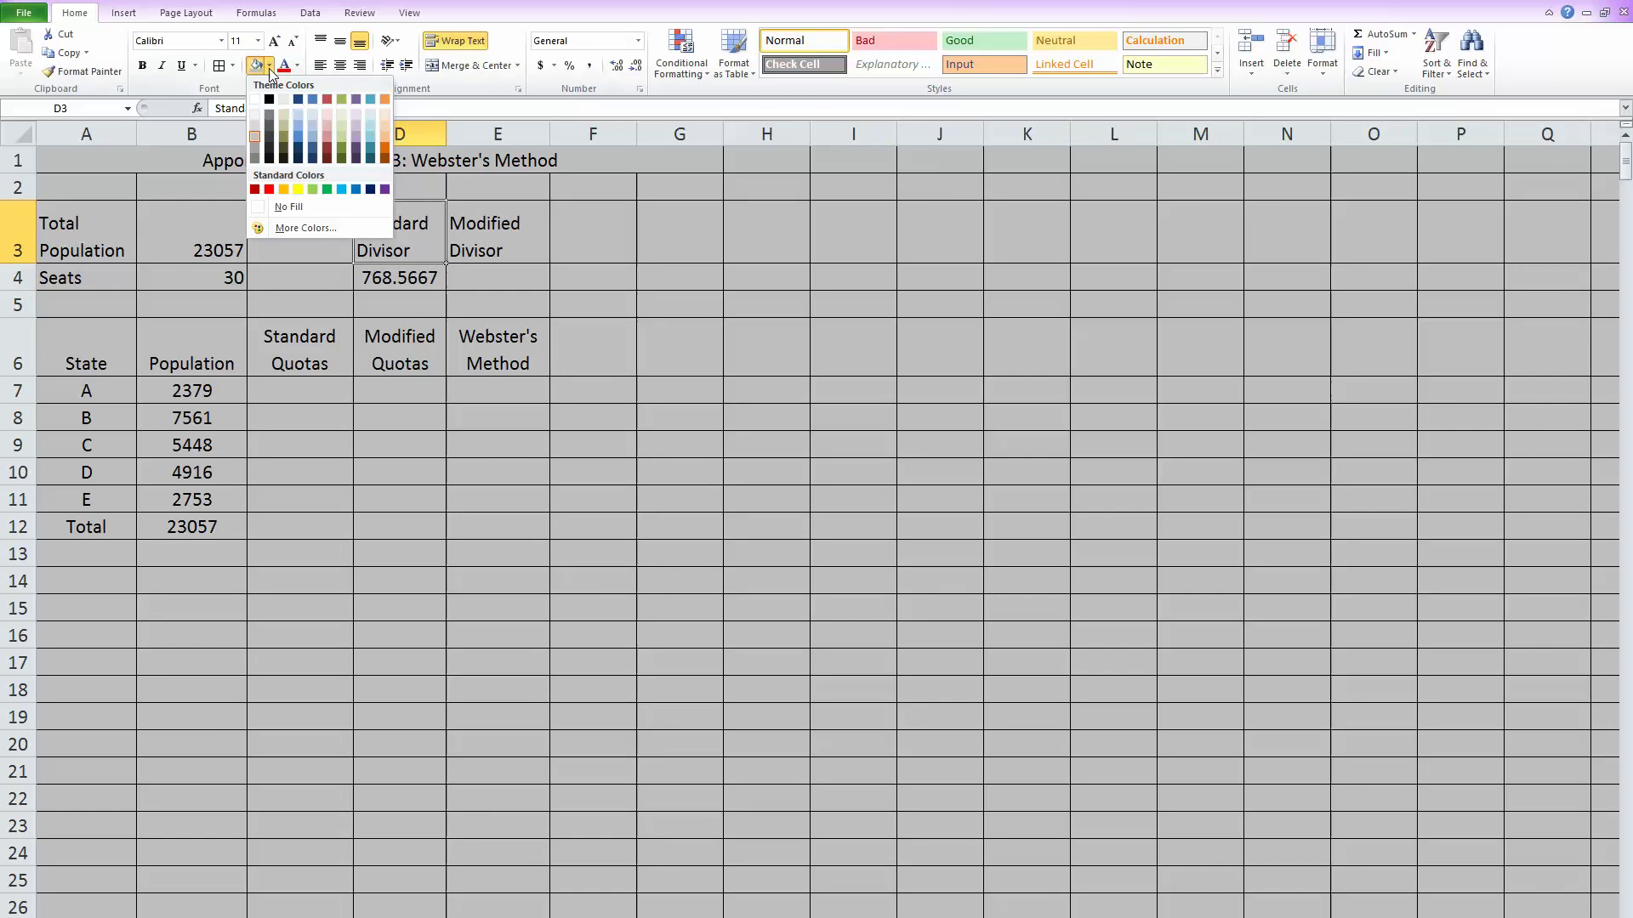
left_click(305, 189)
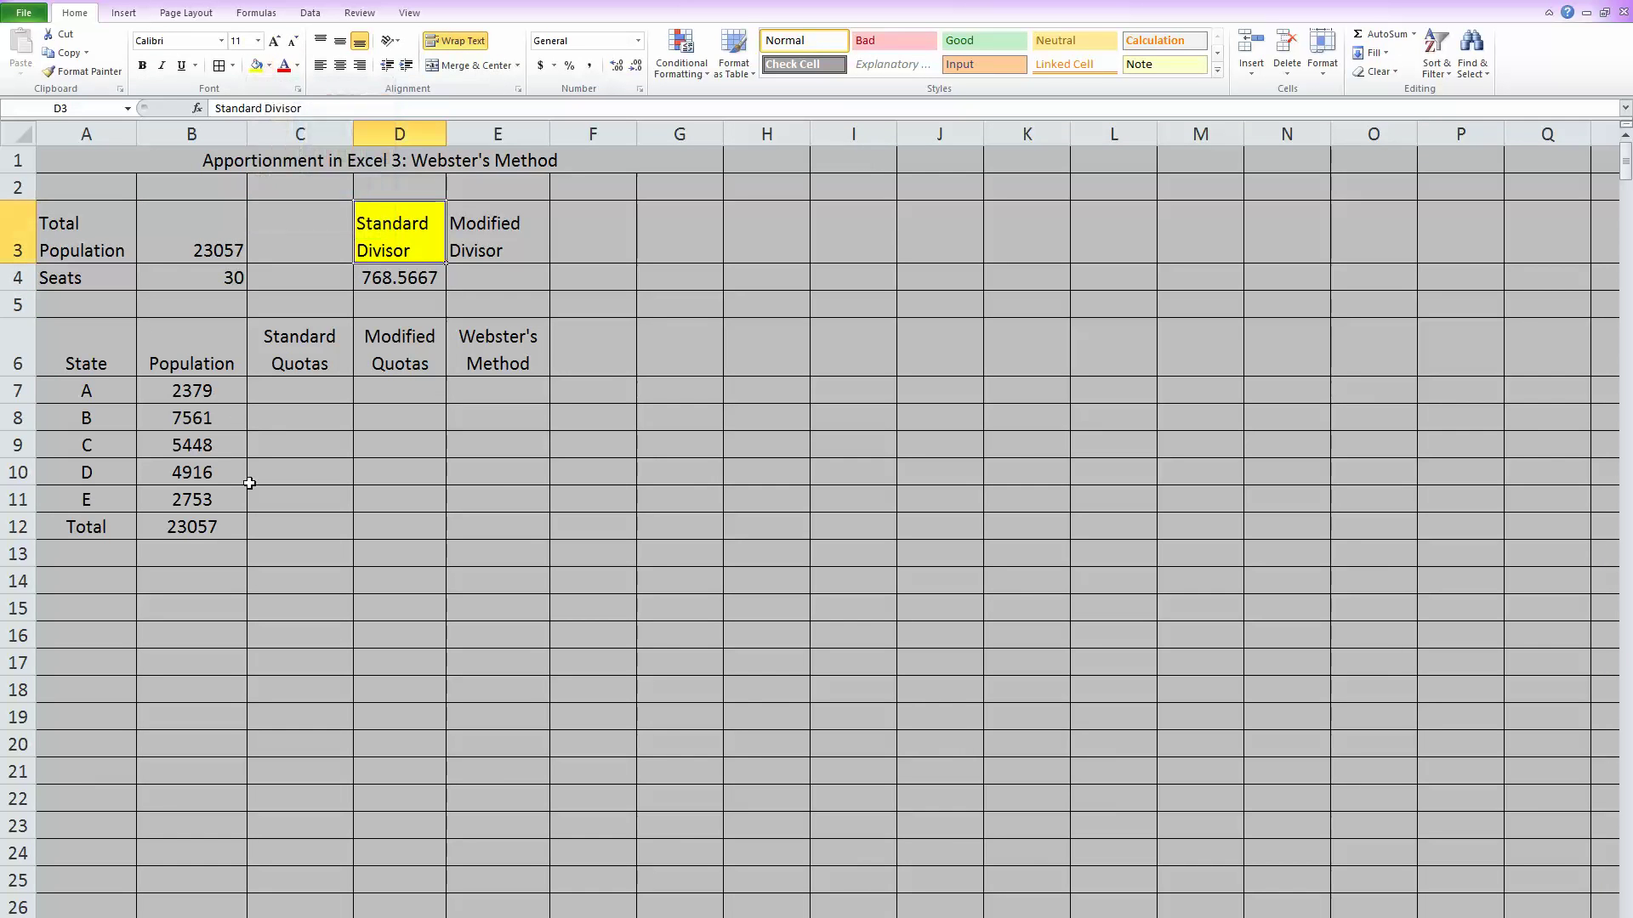
left_click(313, 344)
Fill the Standard Quotas header yellow and enter =B7/$D$4 in C7 for state A.
left_click(257, 66)
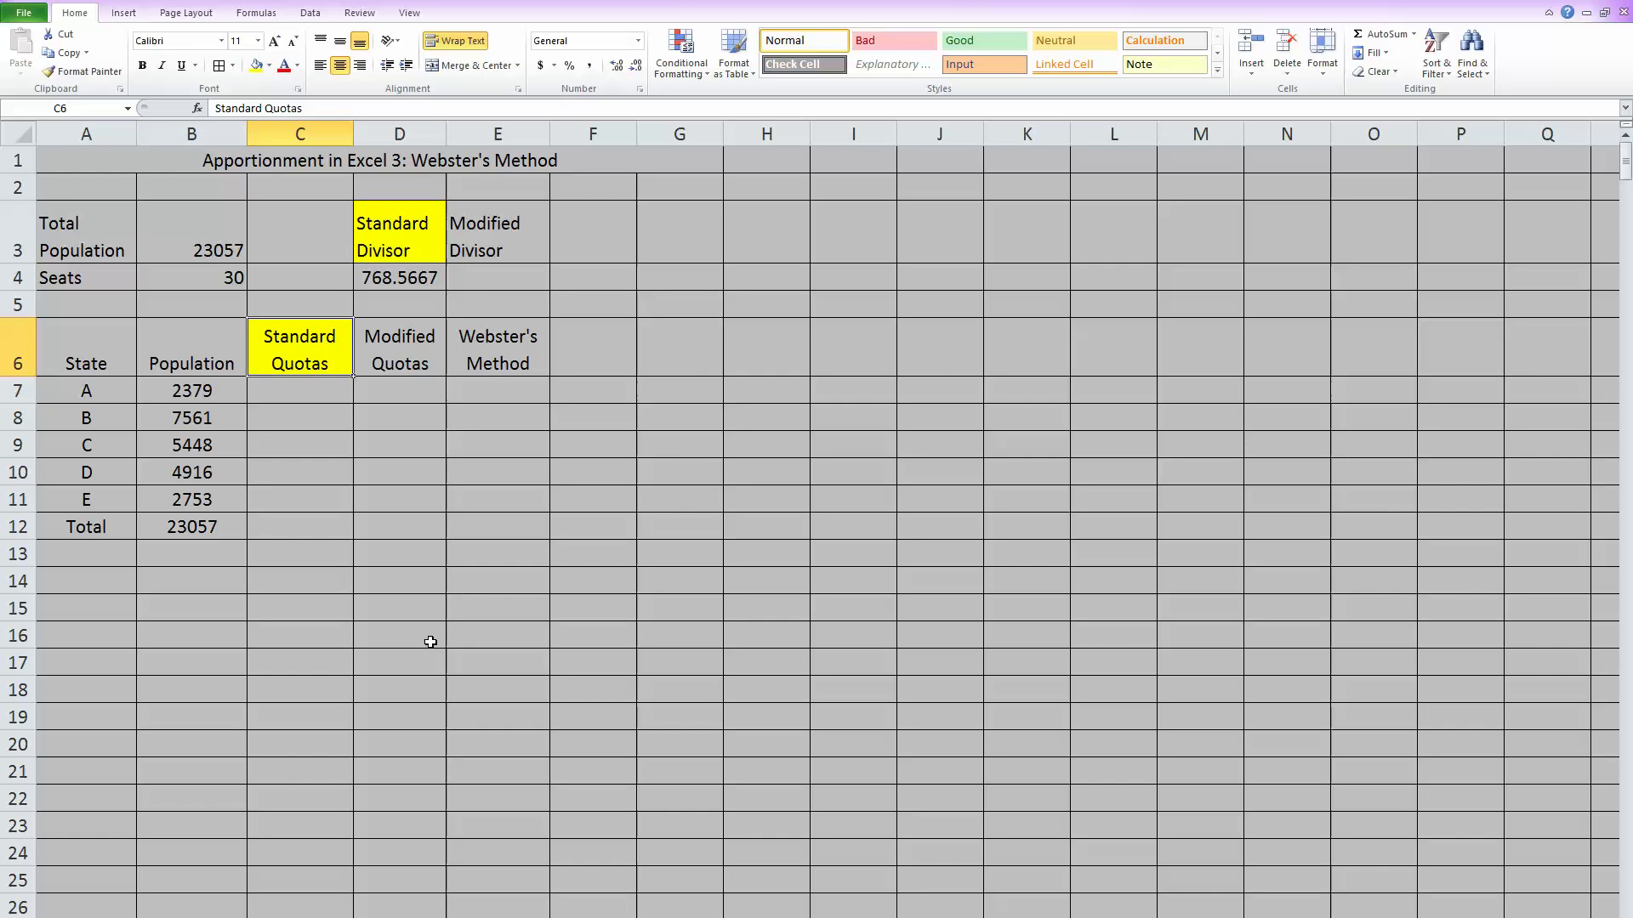
left_click(267, 390)
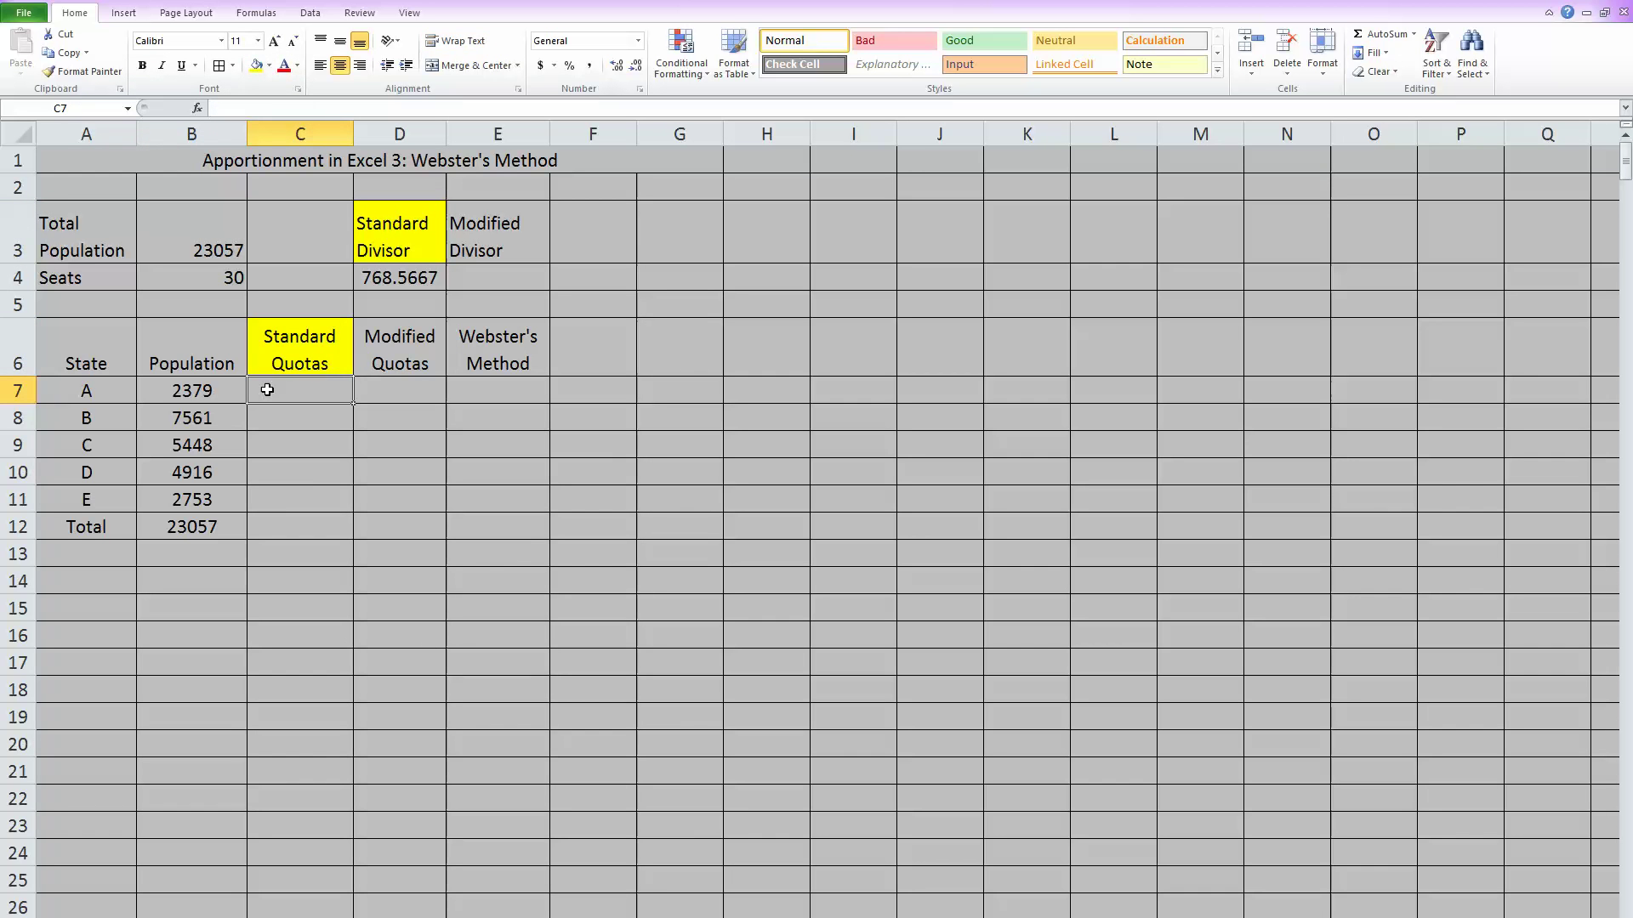
type("=")
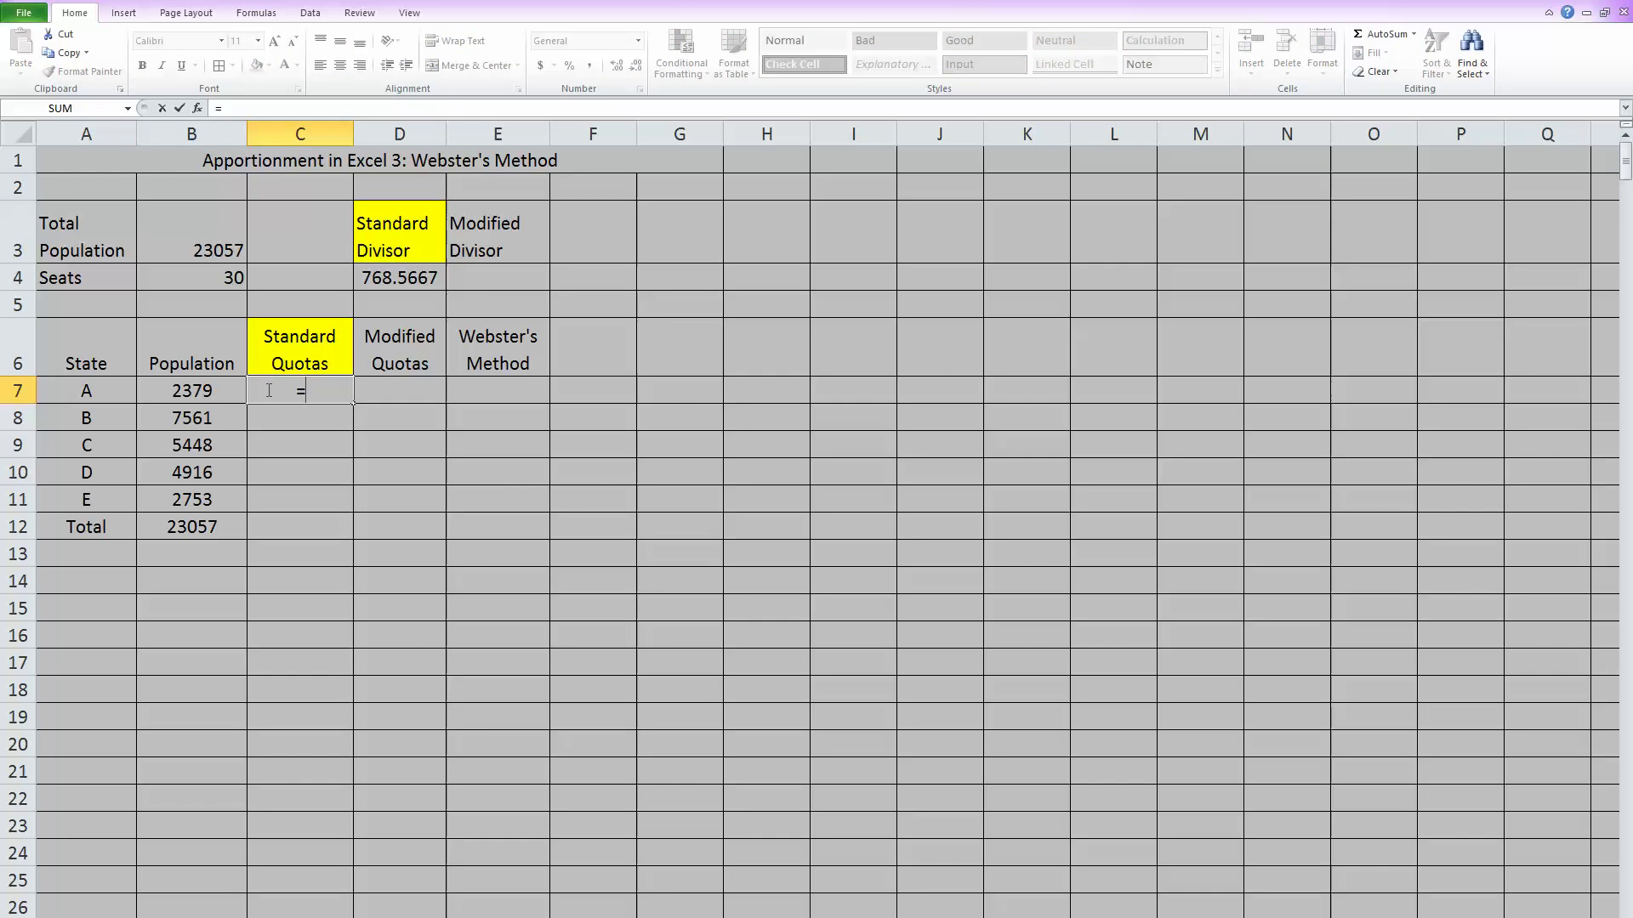
left_click(204, 391)
type("/")
left_click(406, 277)
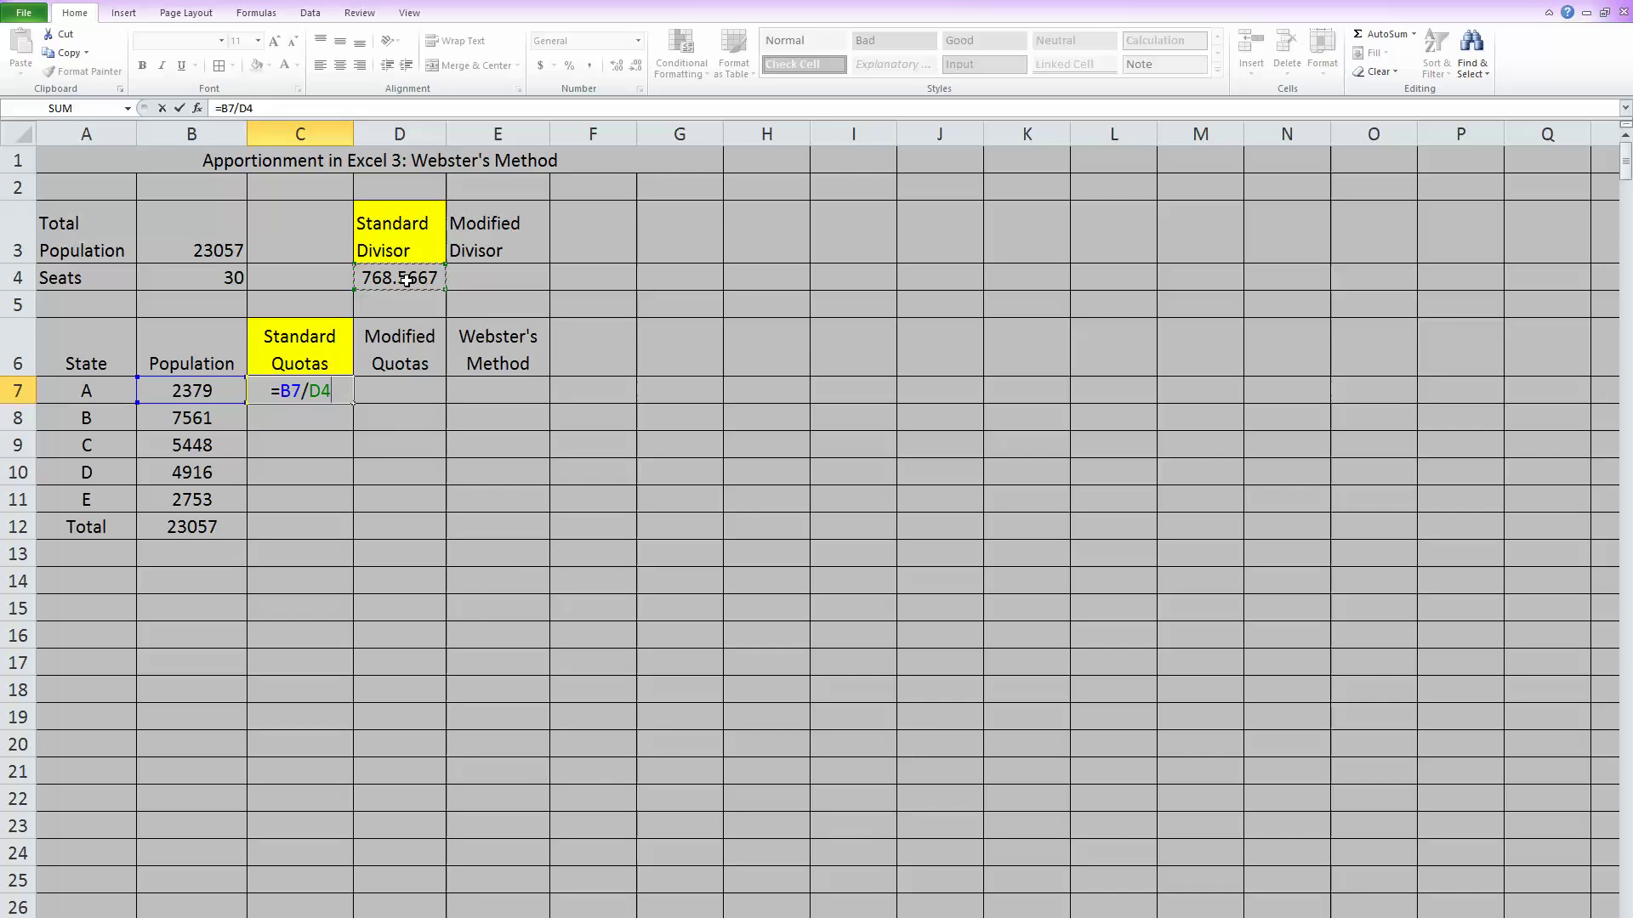
key("F4")
key("Return")
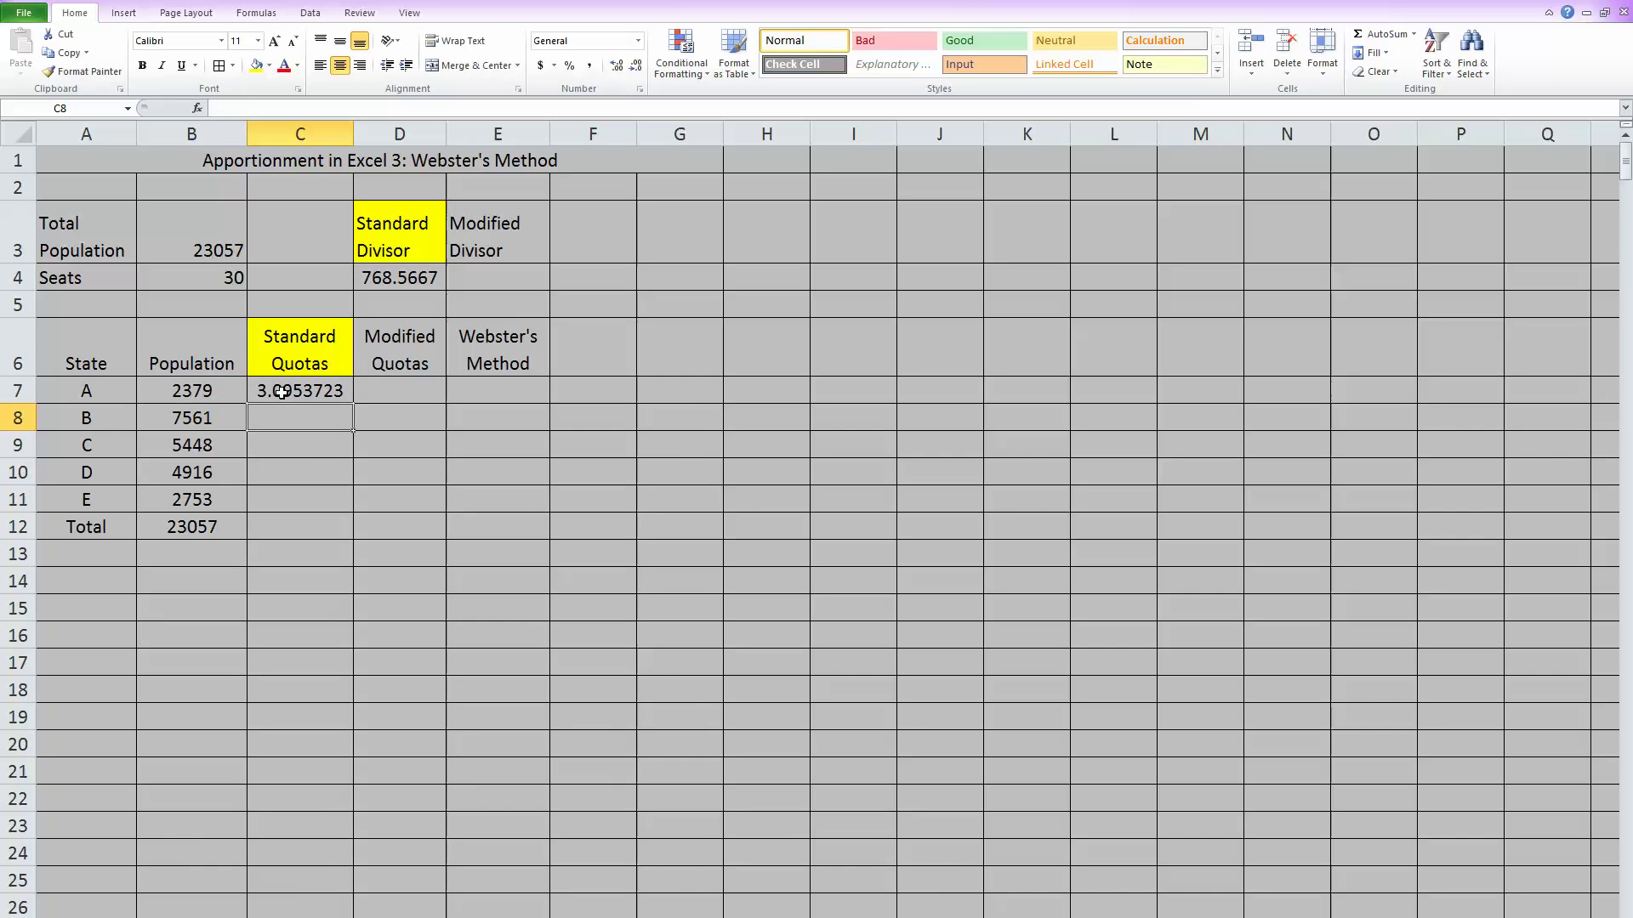
Copy the quota formula down to C11, giving quotas from 3.0953723 to 3.5819925.
left_click(282, 390)
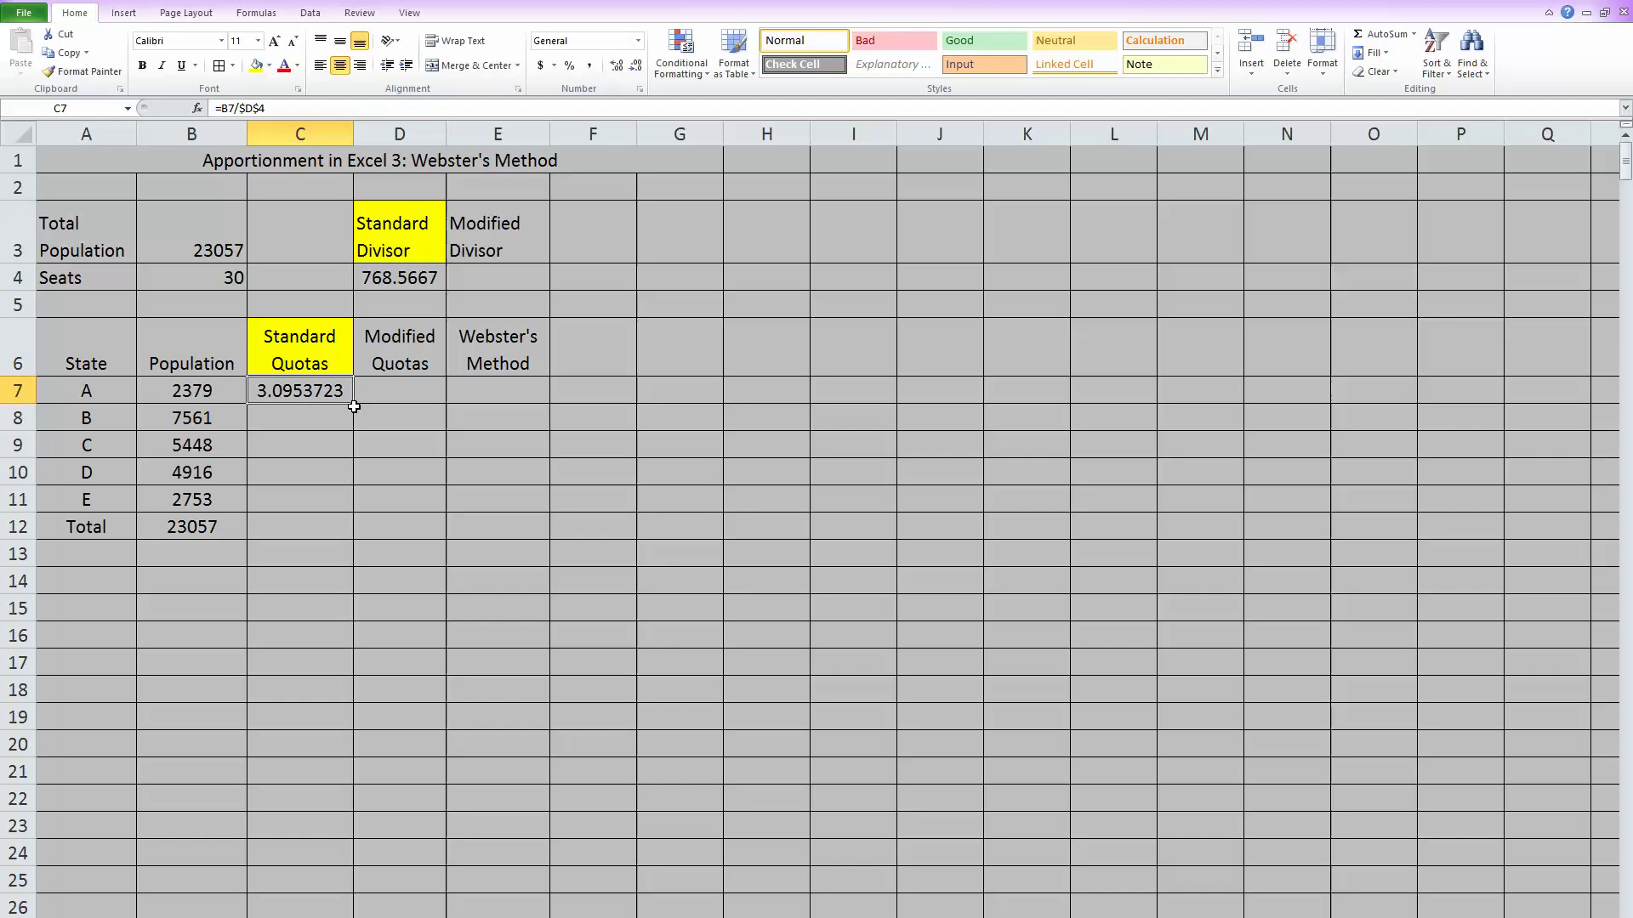
left_click_drag(357, 405, 341, 514)
left_click(421, 496)
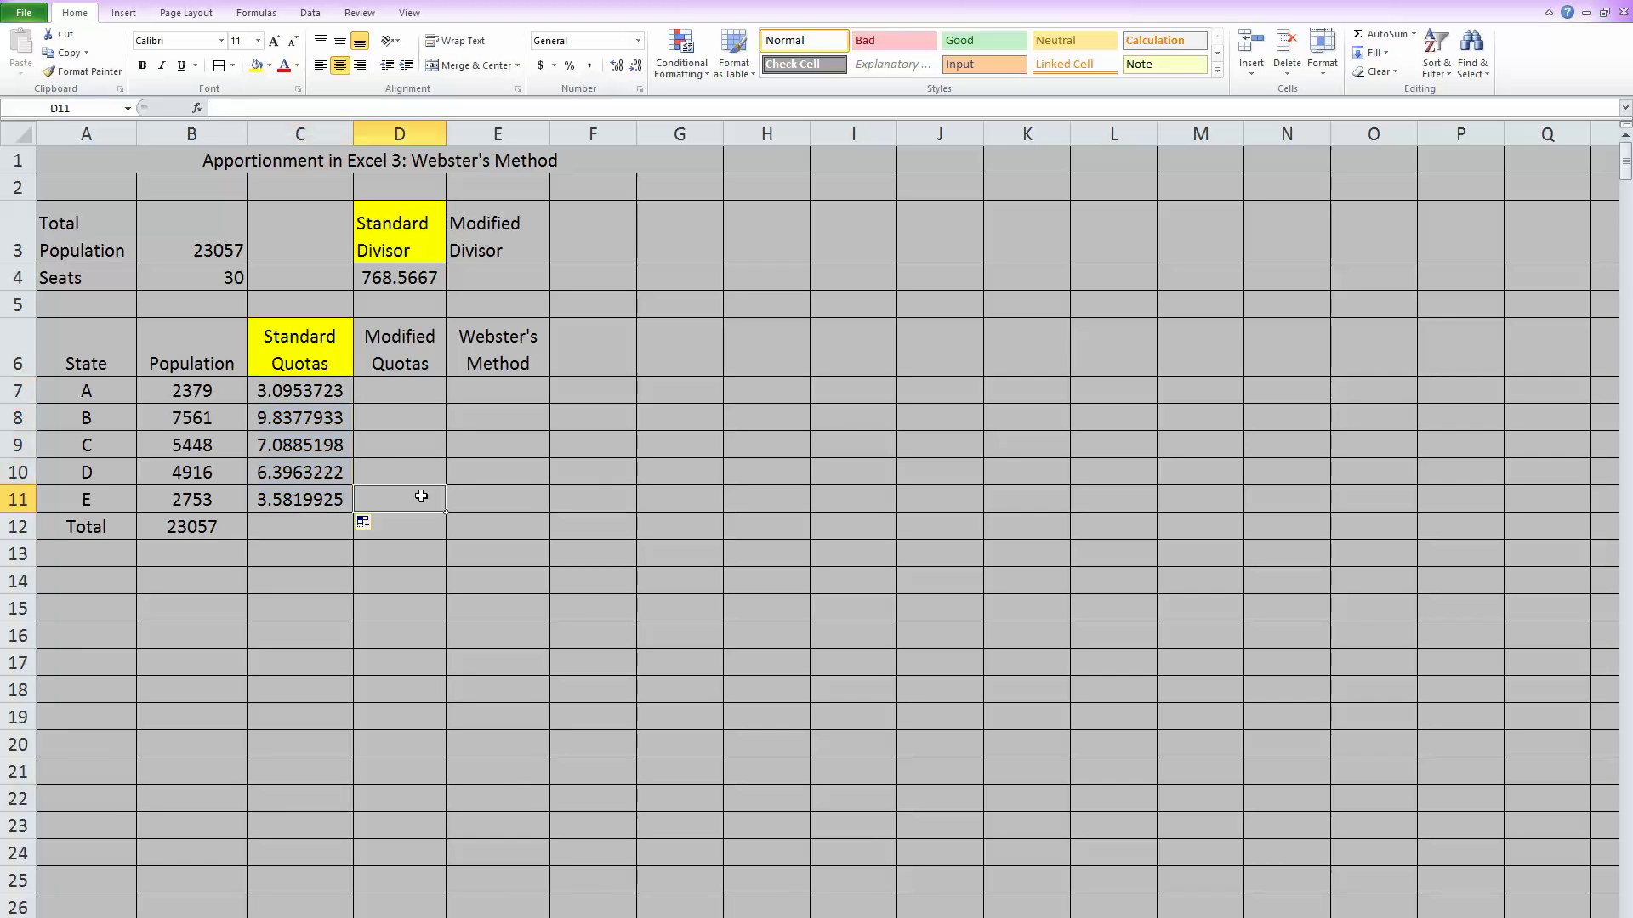
Enter modified divisor 800 in E4 and fill the Modified Divisor and Modified Quotas headers green.
left_click(502, 272)
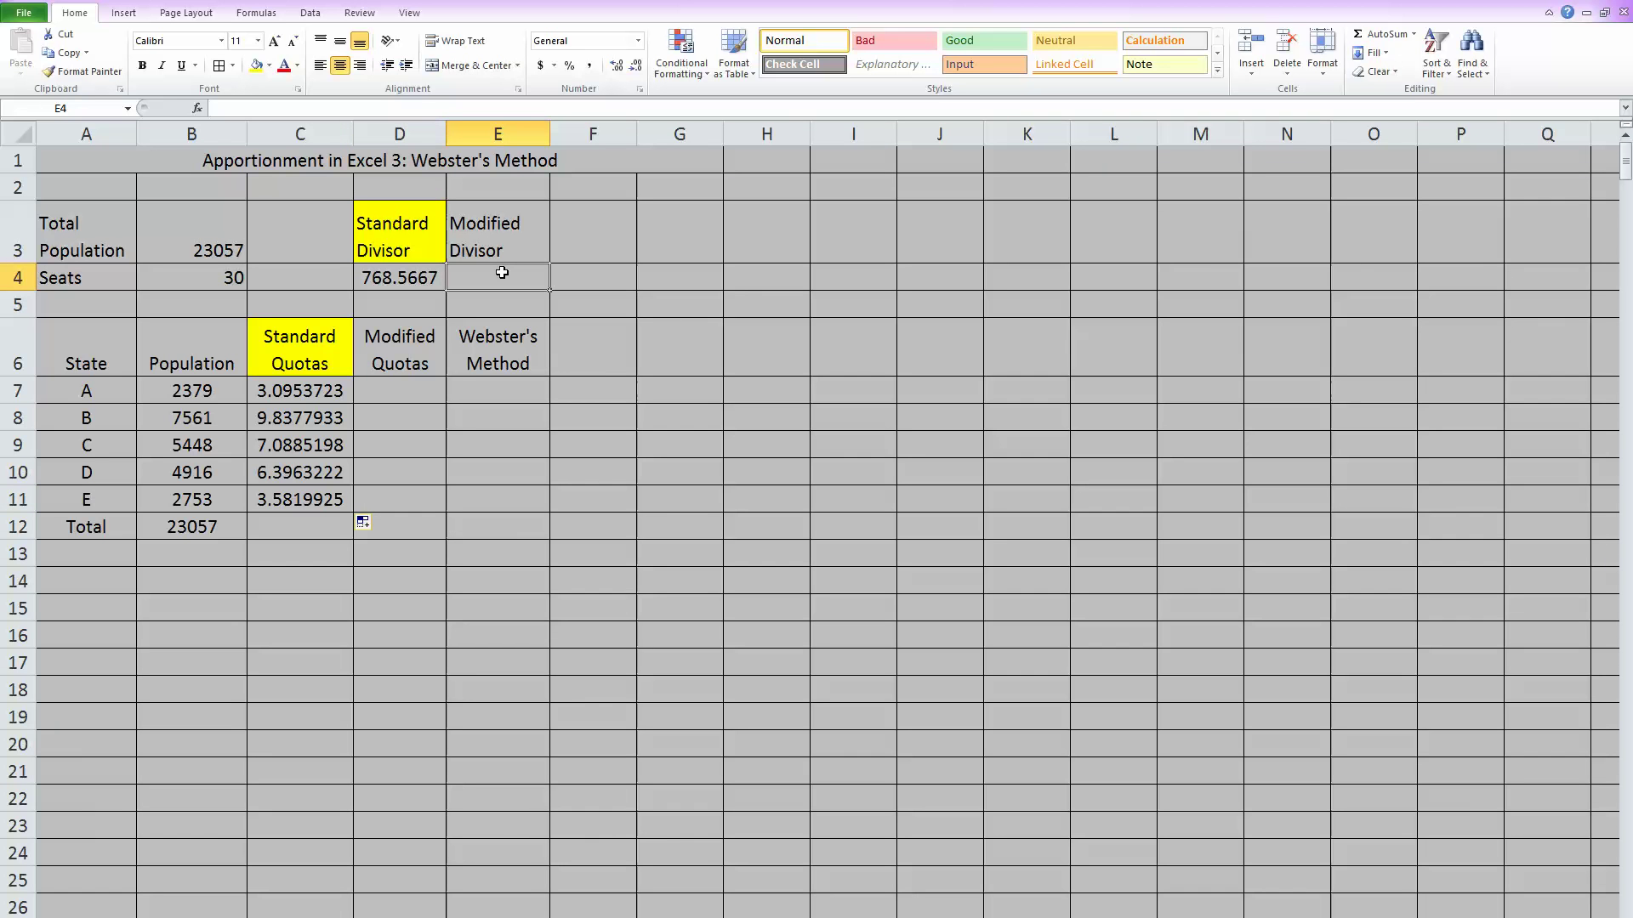
type("800")
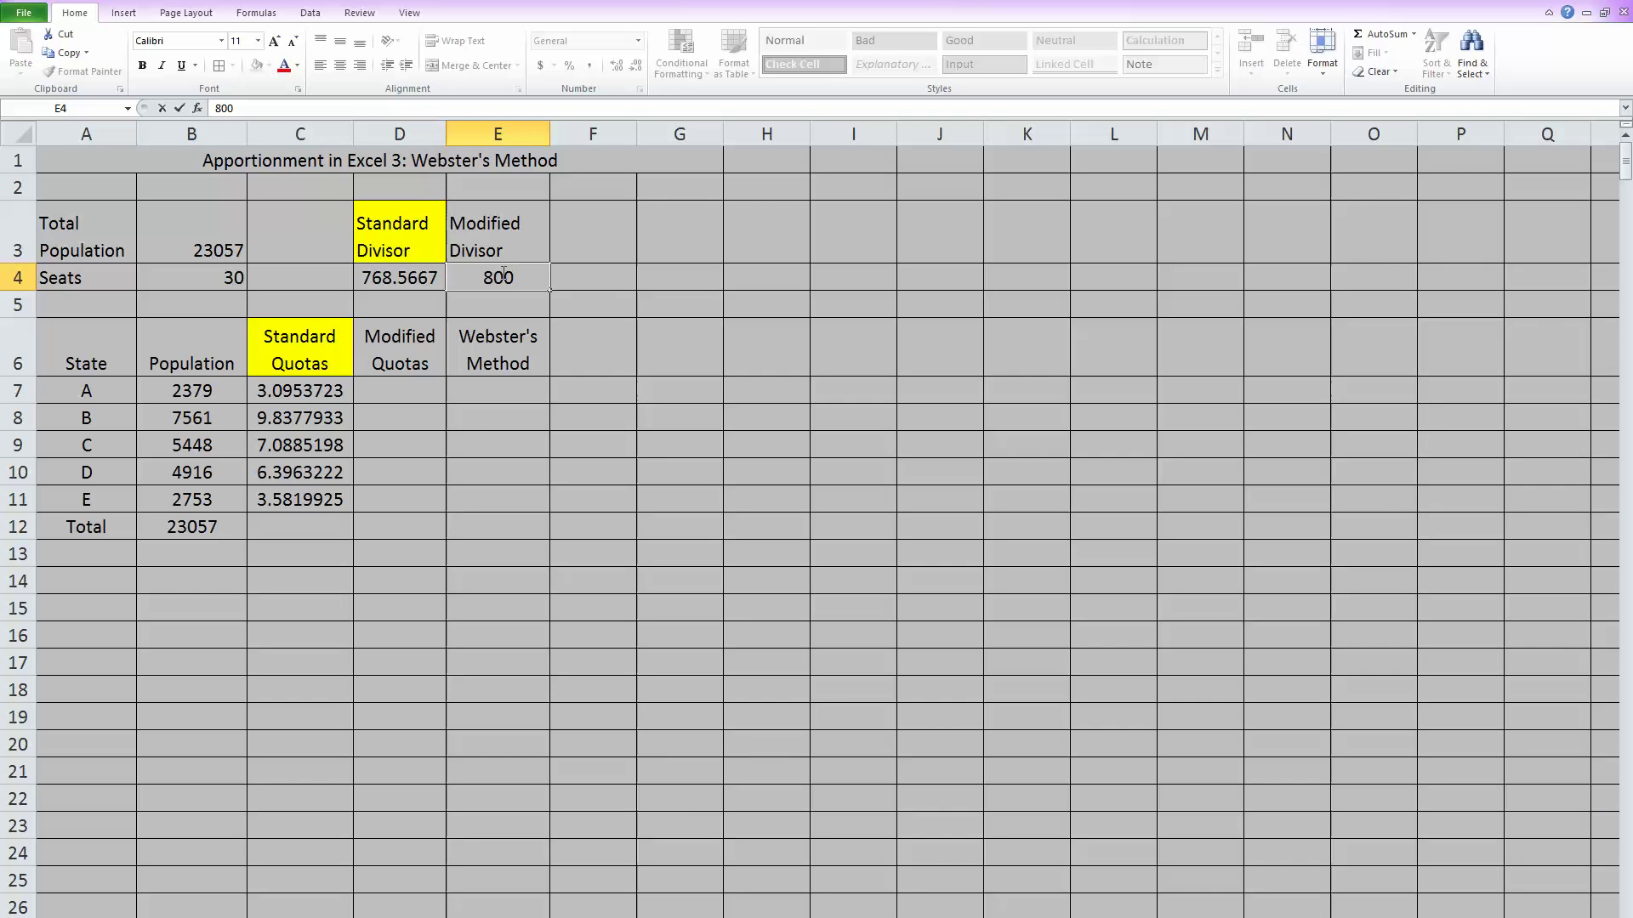
left_click(510, 240)
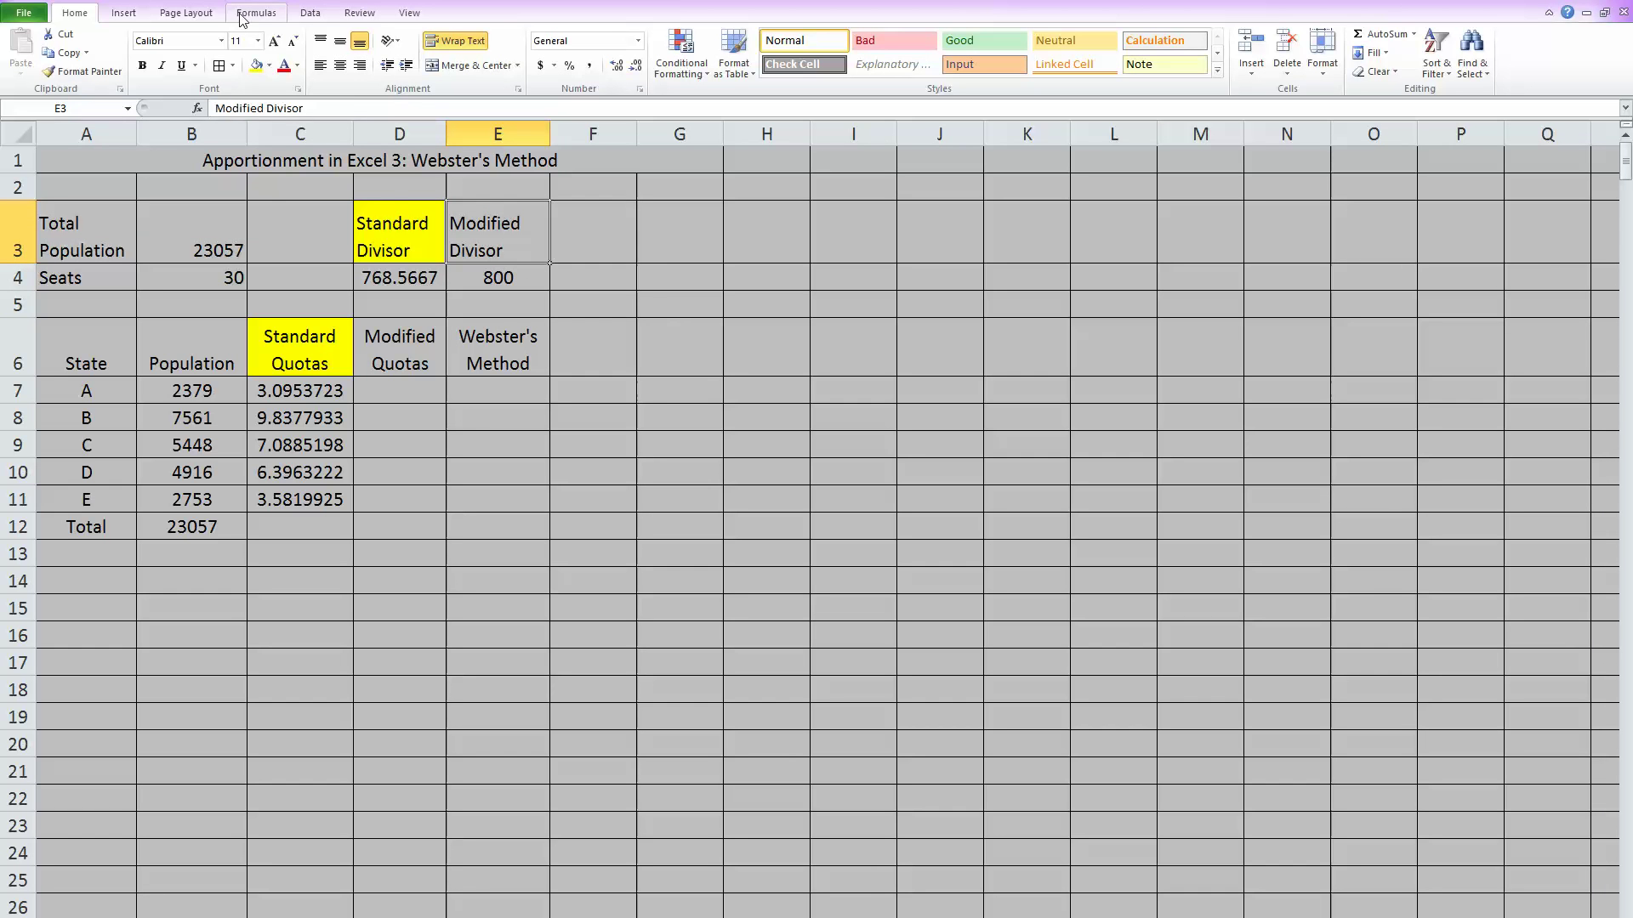
left_click(269, 65)
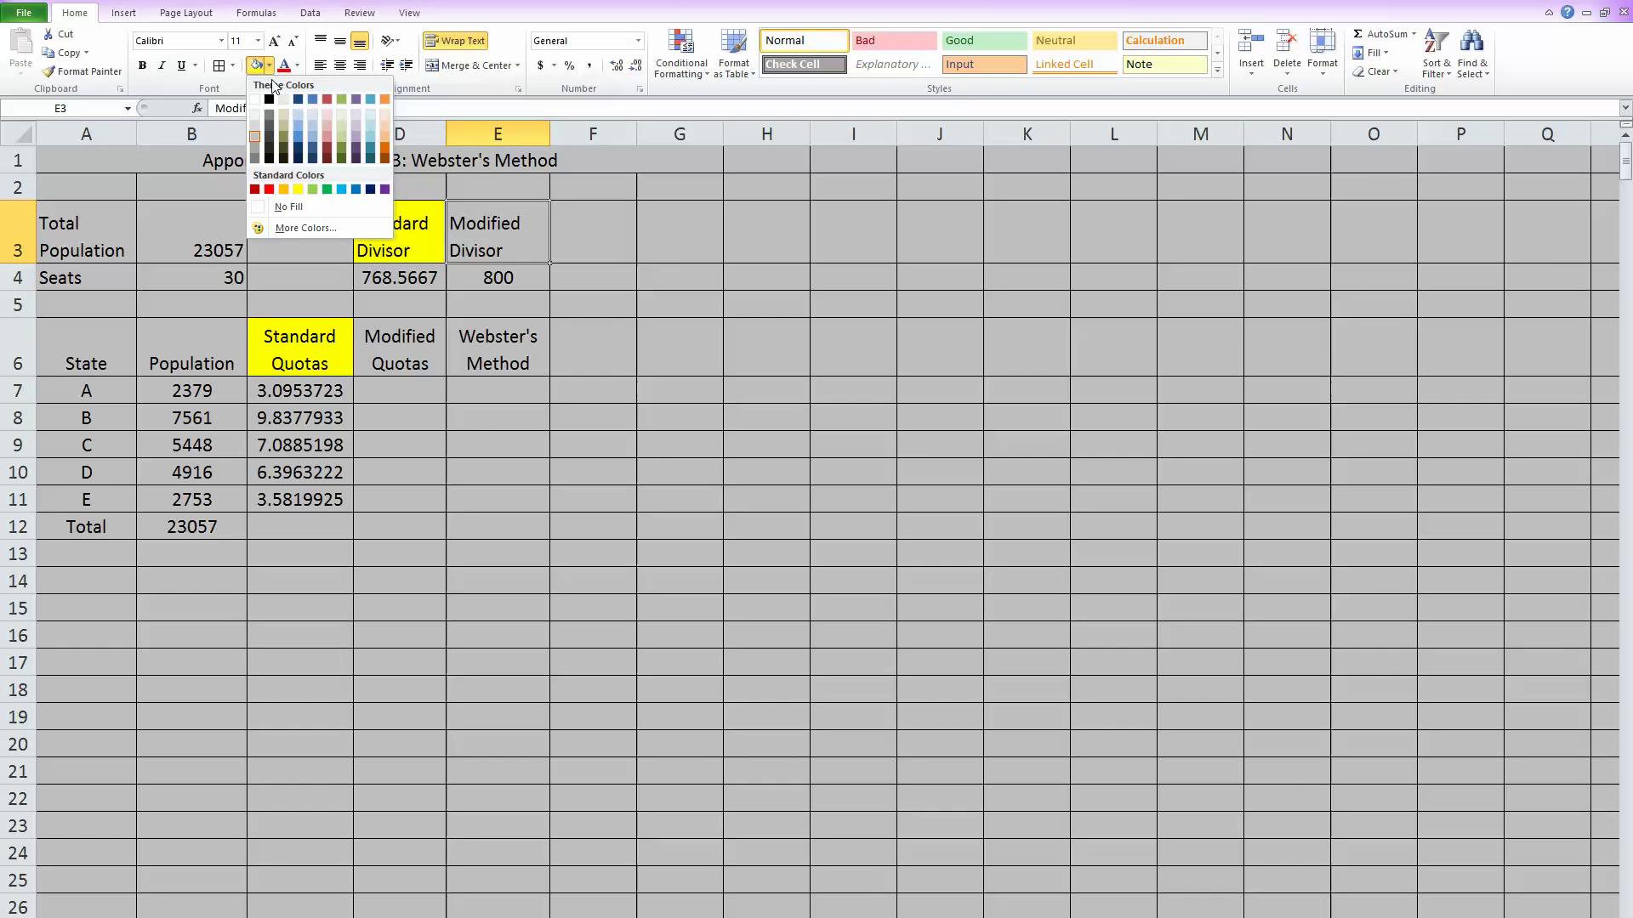
left_click(326, 189)
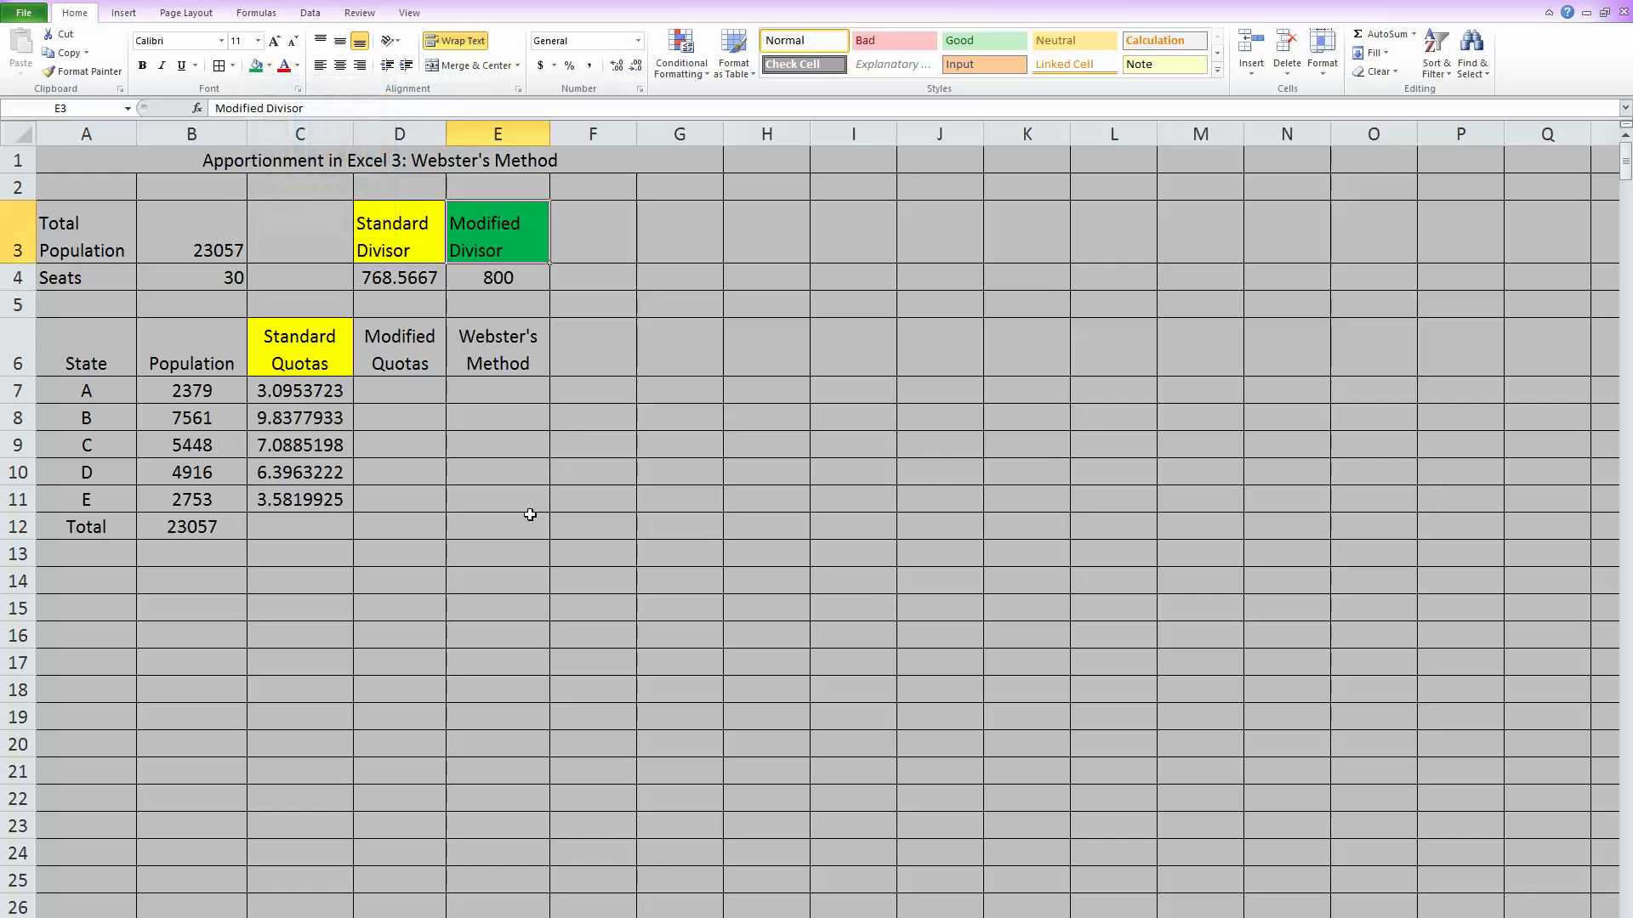
left_click(374, 360)
left_click(256, 65)
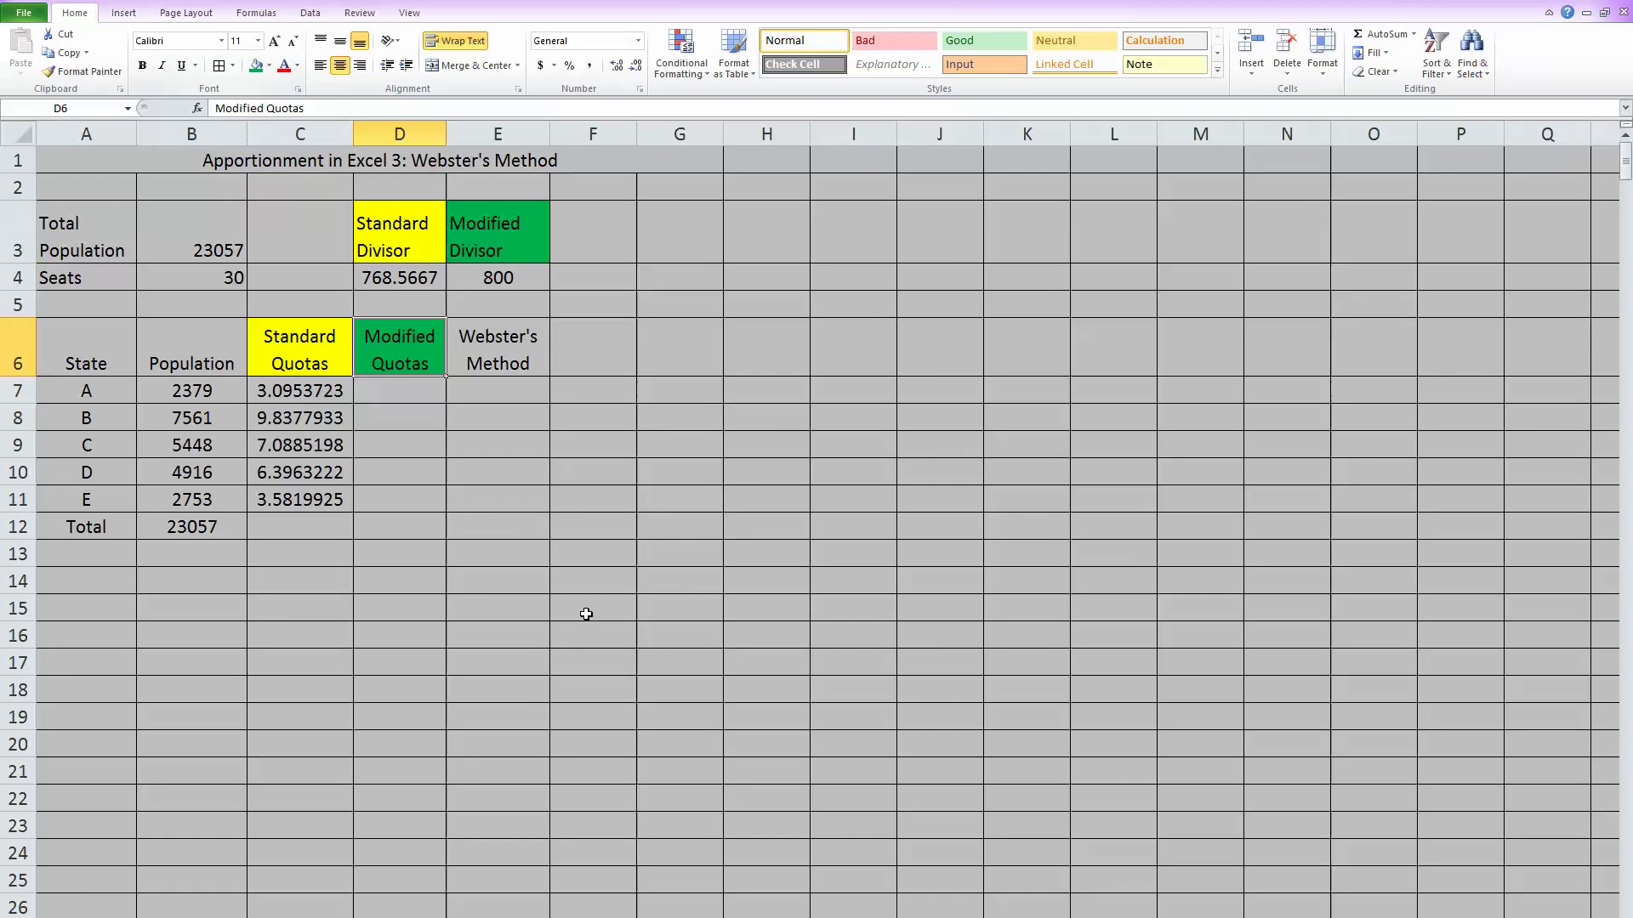
Enter =B7/$E$4 in D7 and fill it down to D11, giving 2.97375 to 3.44125.
left_click(396, 391)
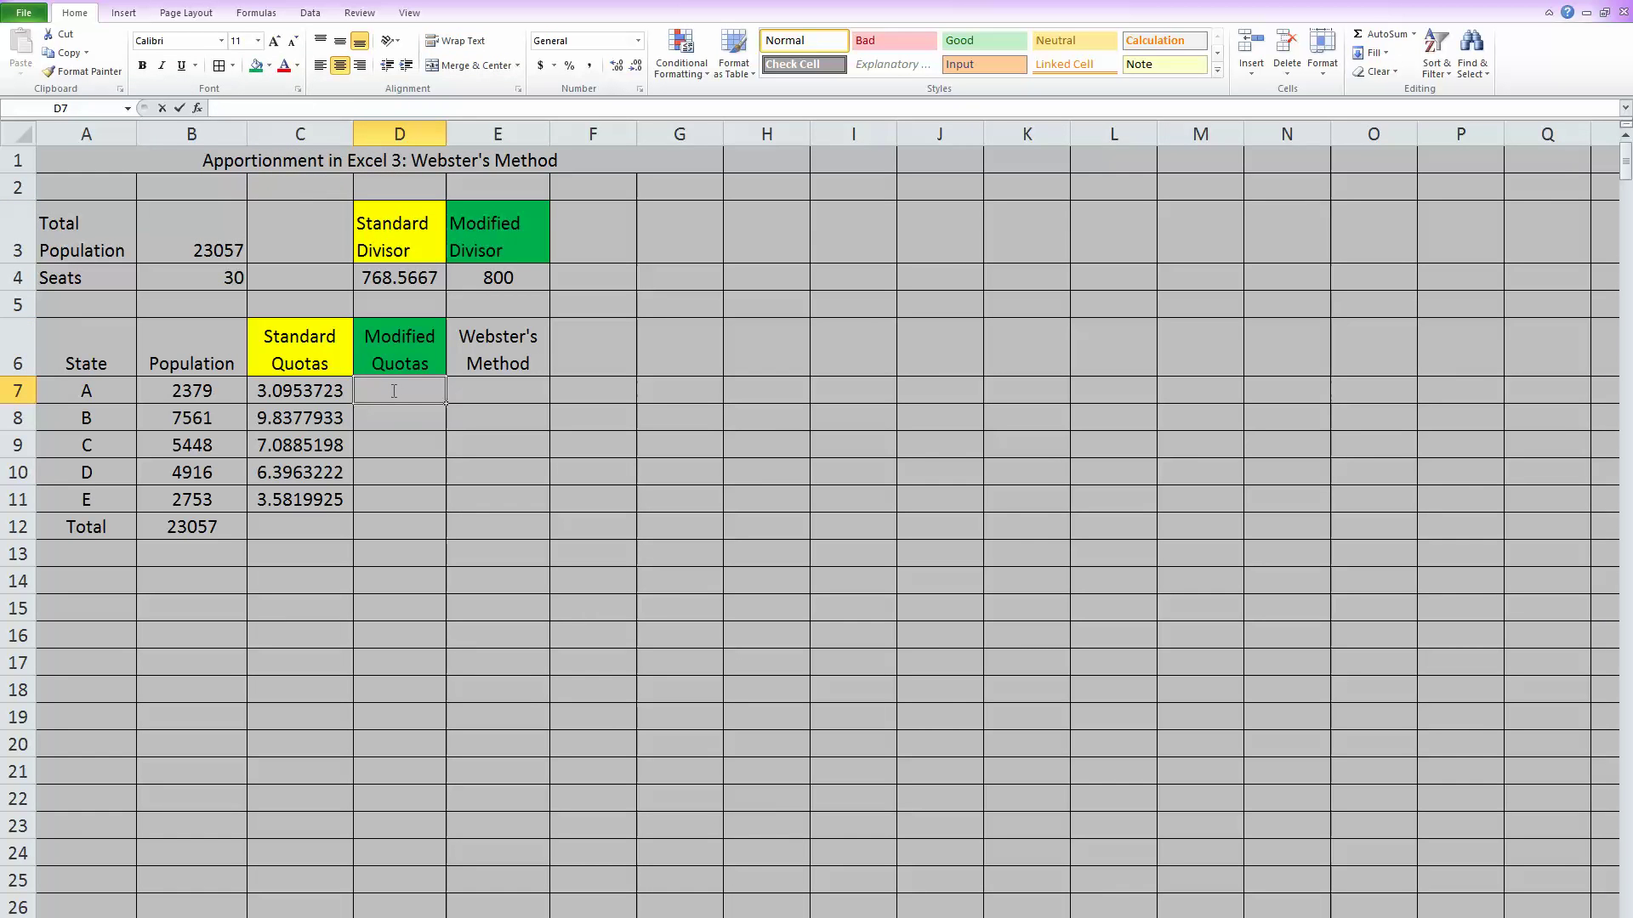
type("=")
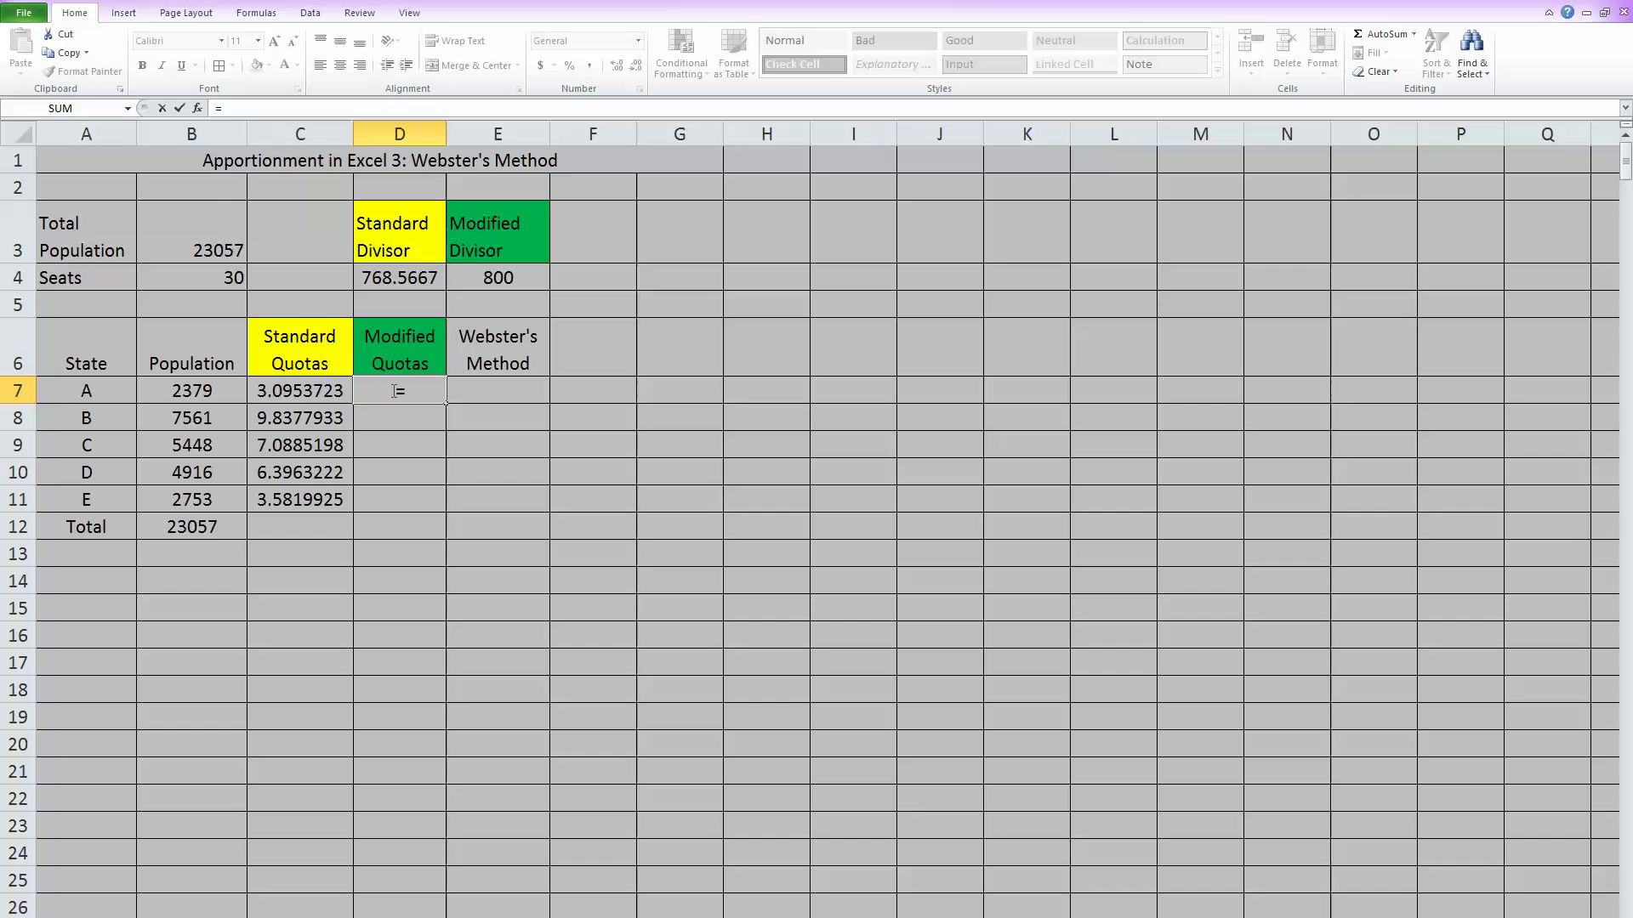
left_click(176, 395)
type("/")
left_click(499, 278)
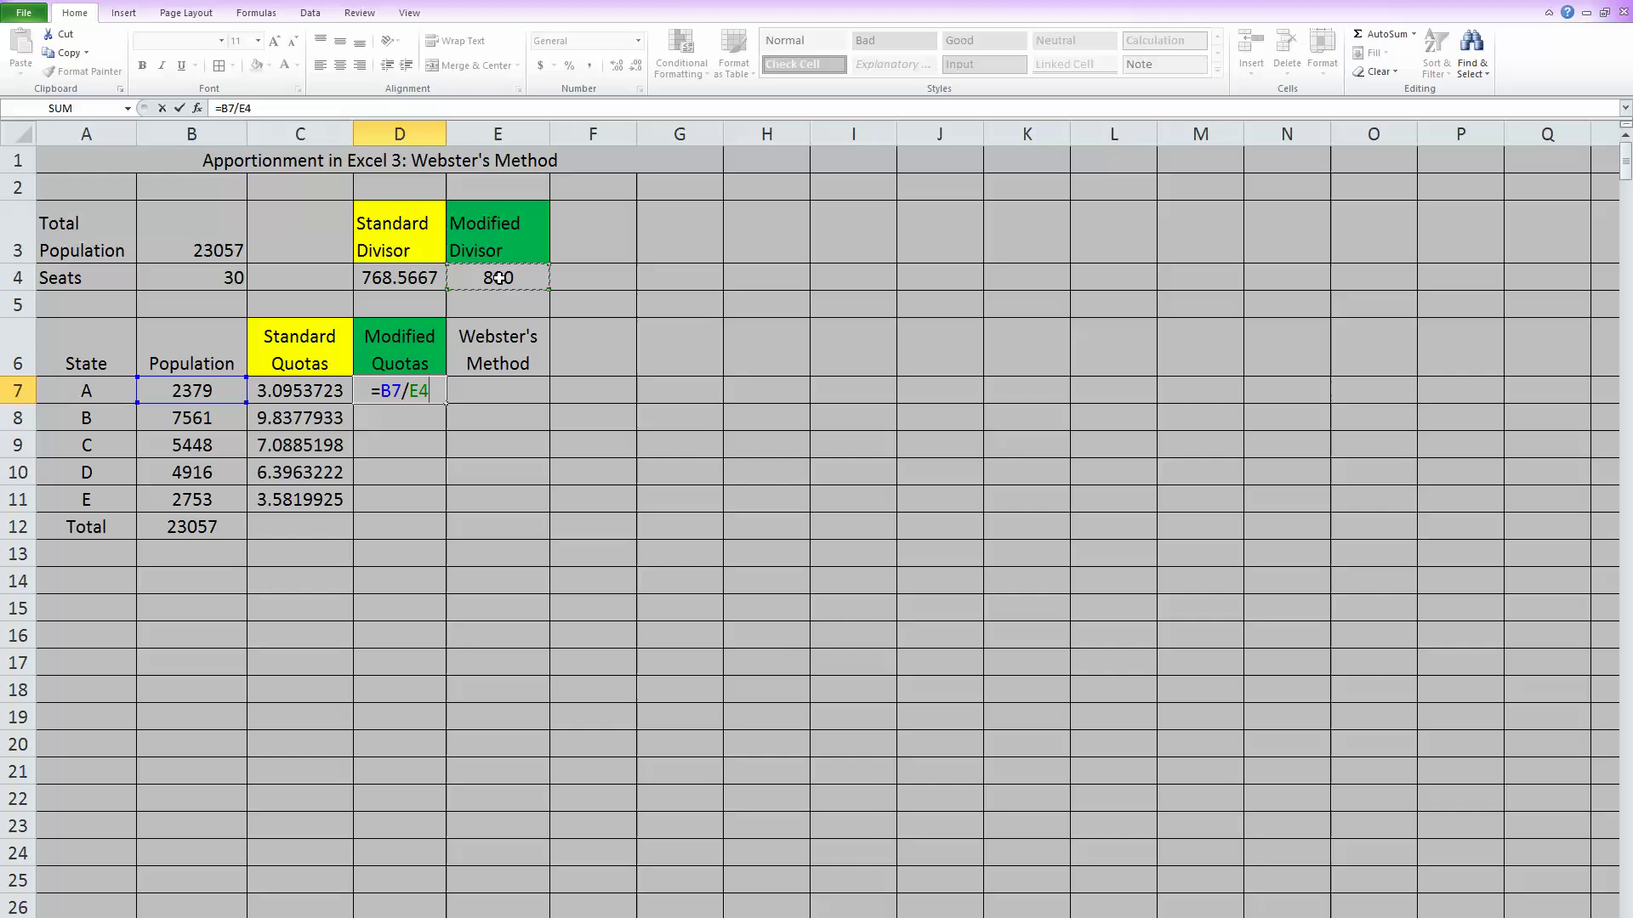
key("F4")
key("Return")
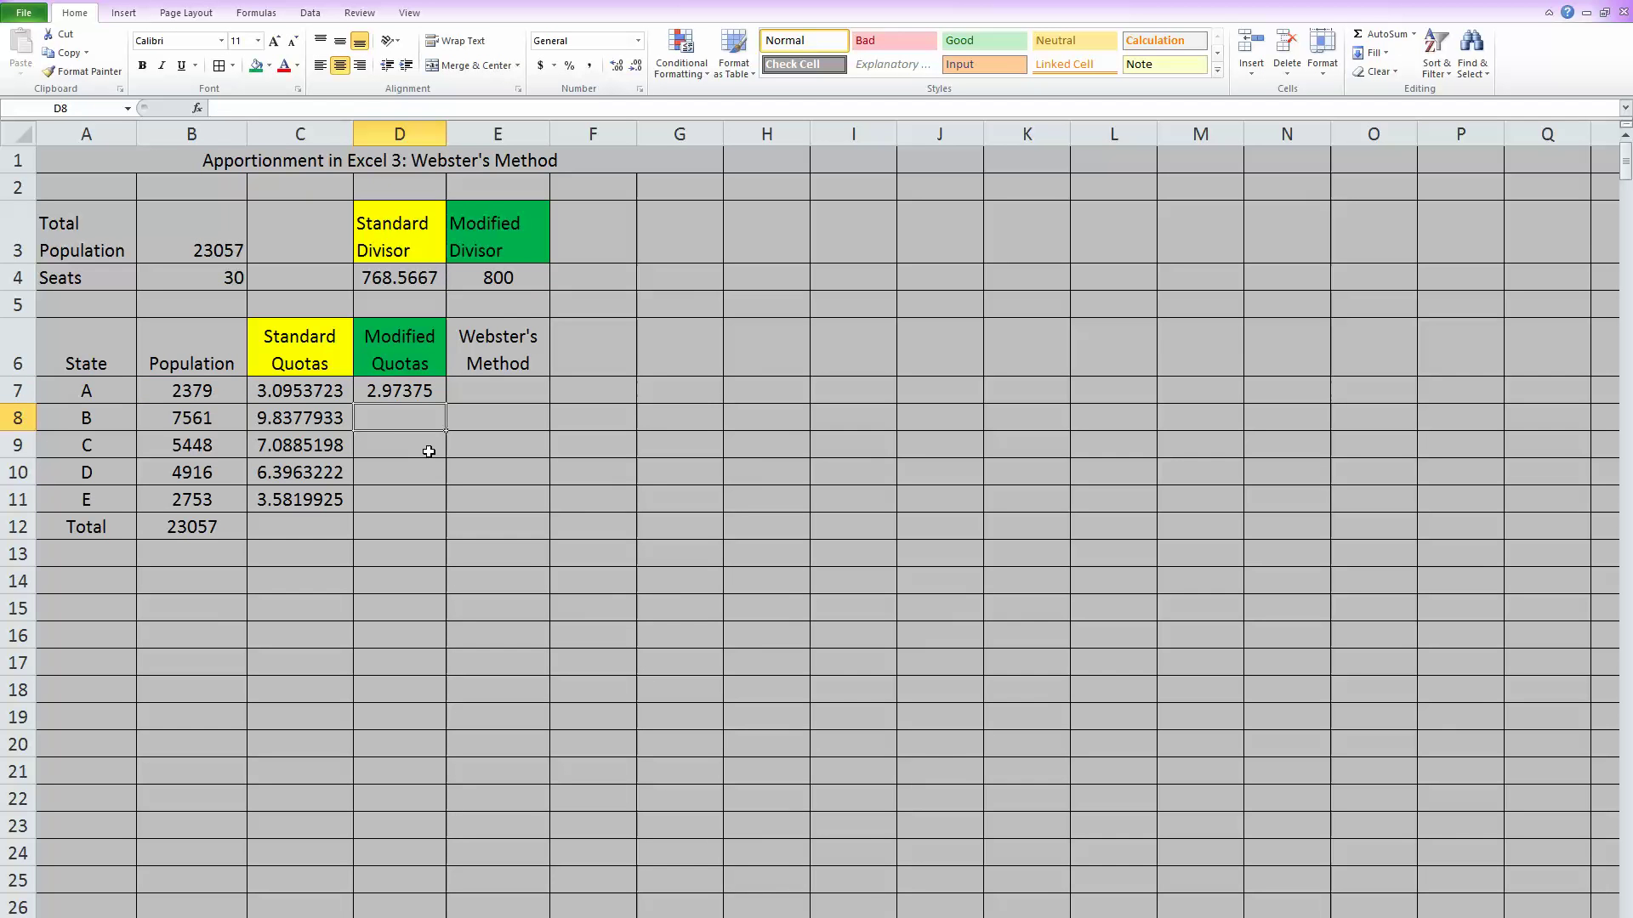
left_click(380, 395)
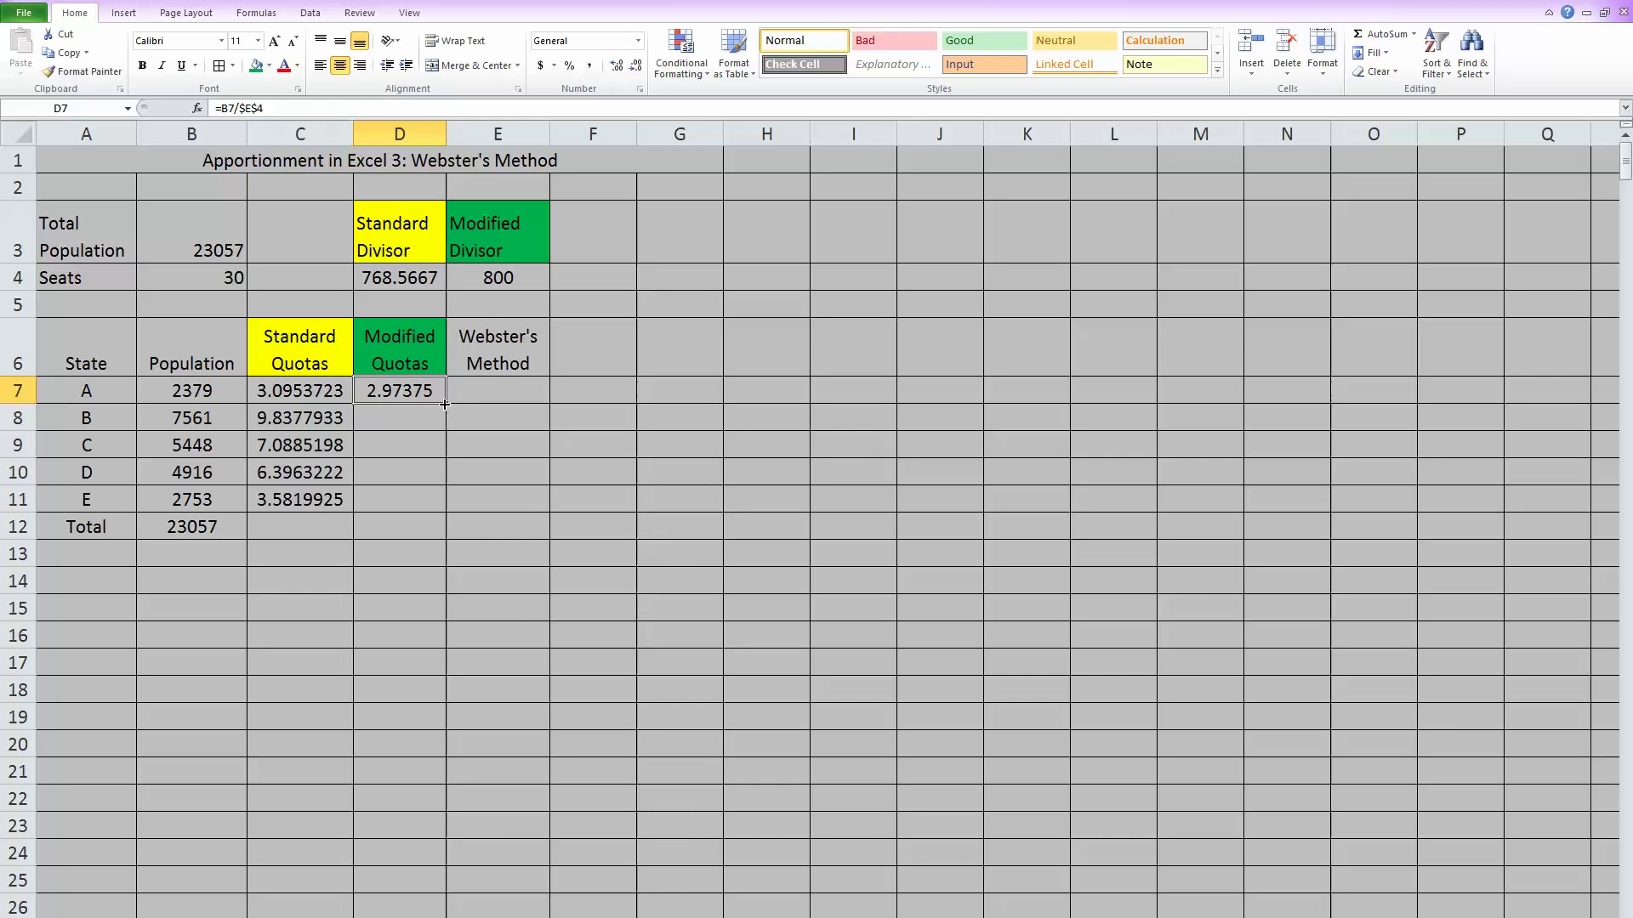
left_click_drag(444, 419, 437, 527)
left_click(472, 496)
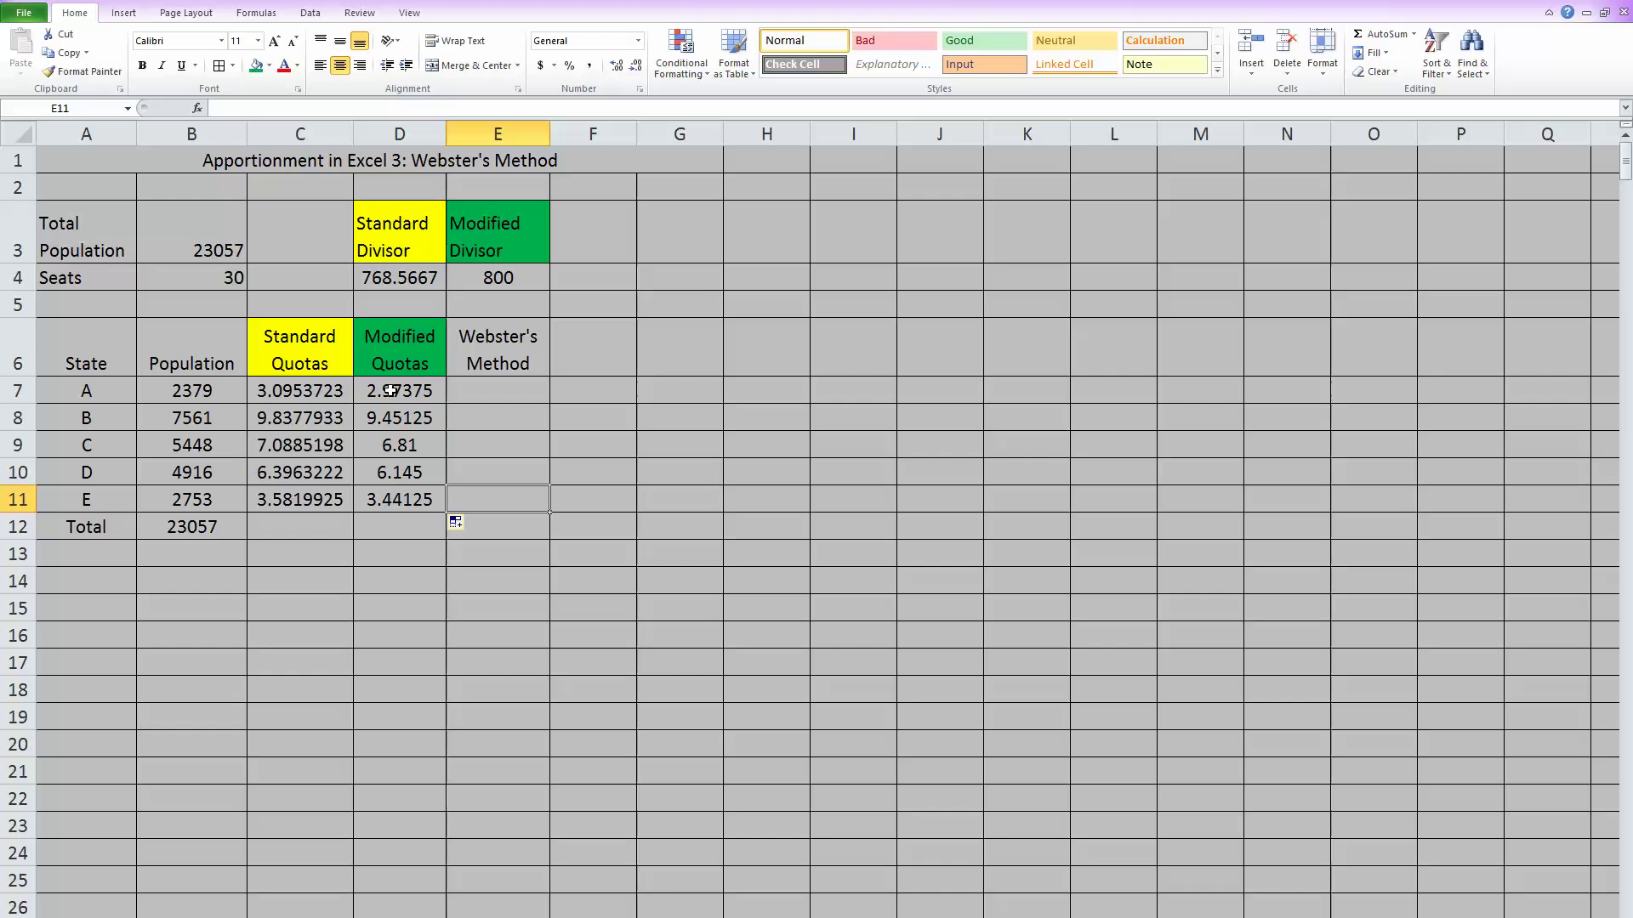
Enter =ROUND(D7,0) in E7 and fill it down to E11, giving 3, 9, 7, 6, 3 seats.
left_click(475, 392)
type("=")
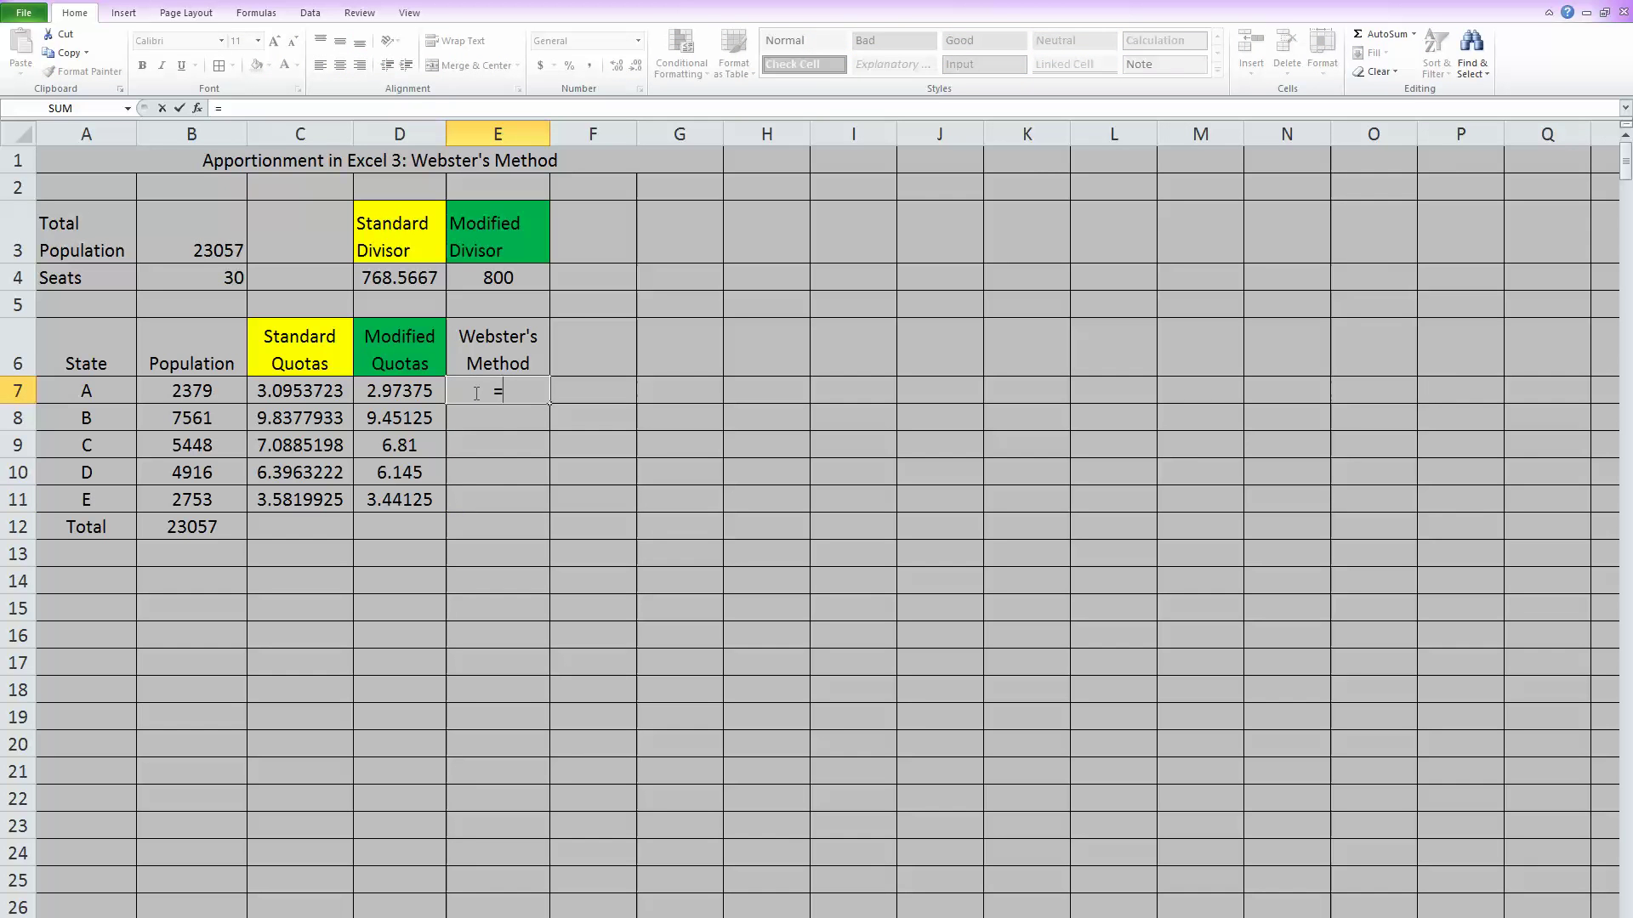
type("round")
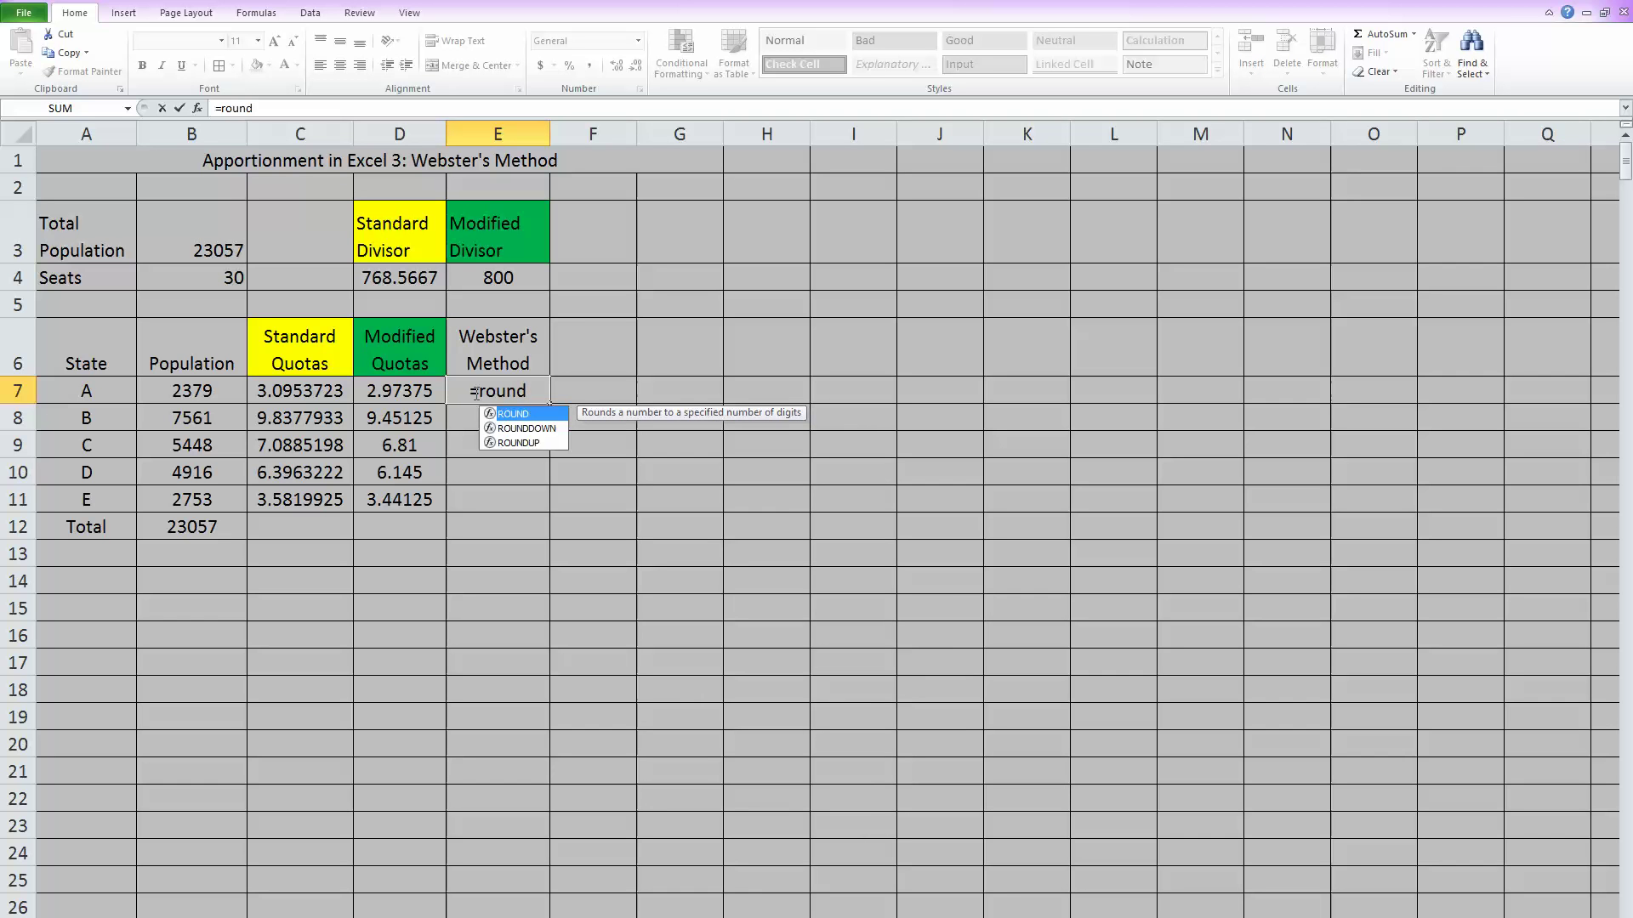
type("(")
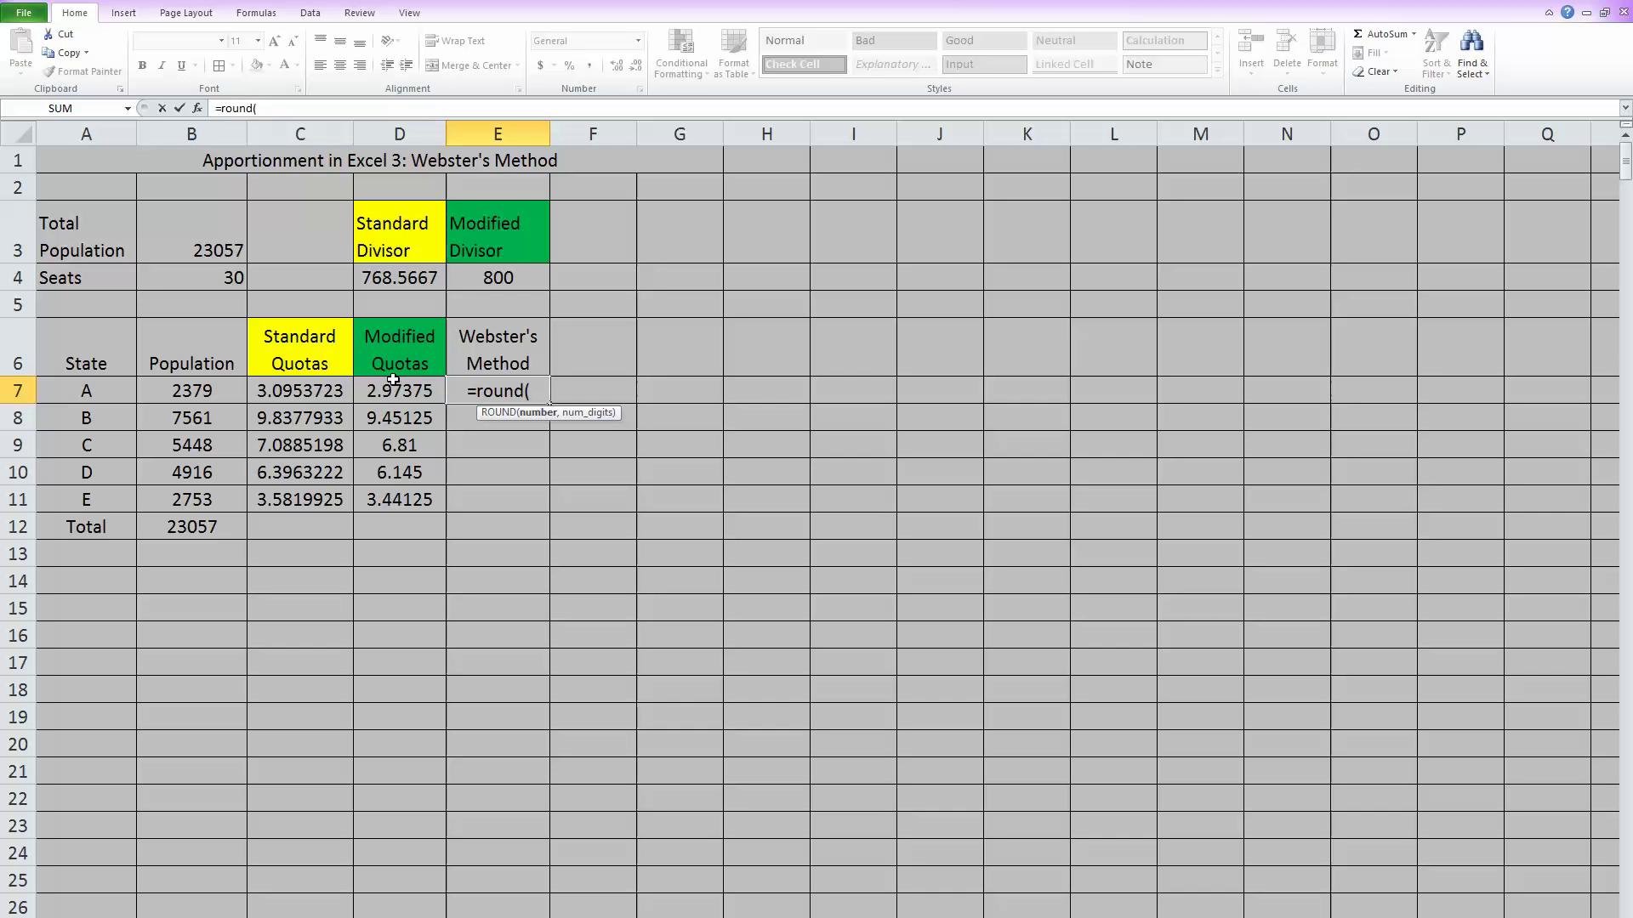
left_click(370, 395)
type(",")
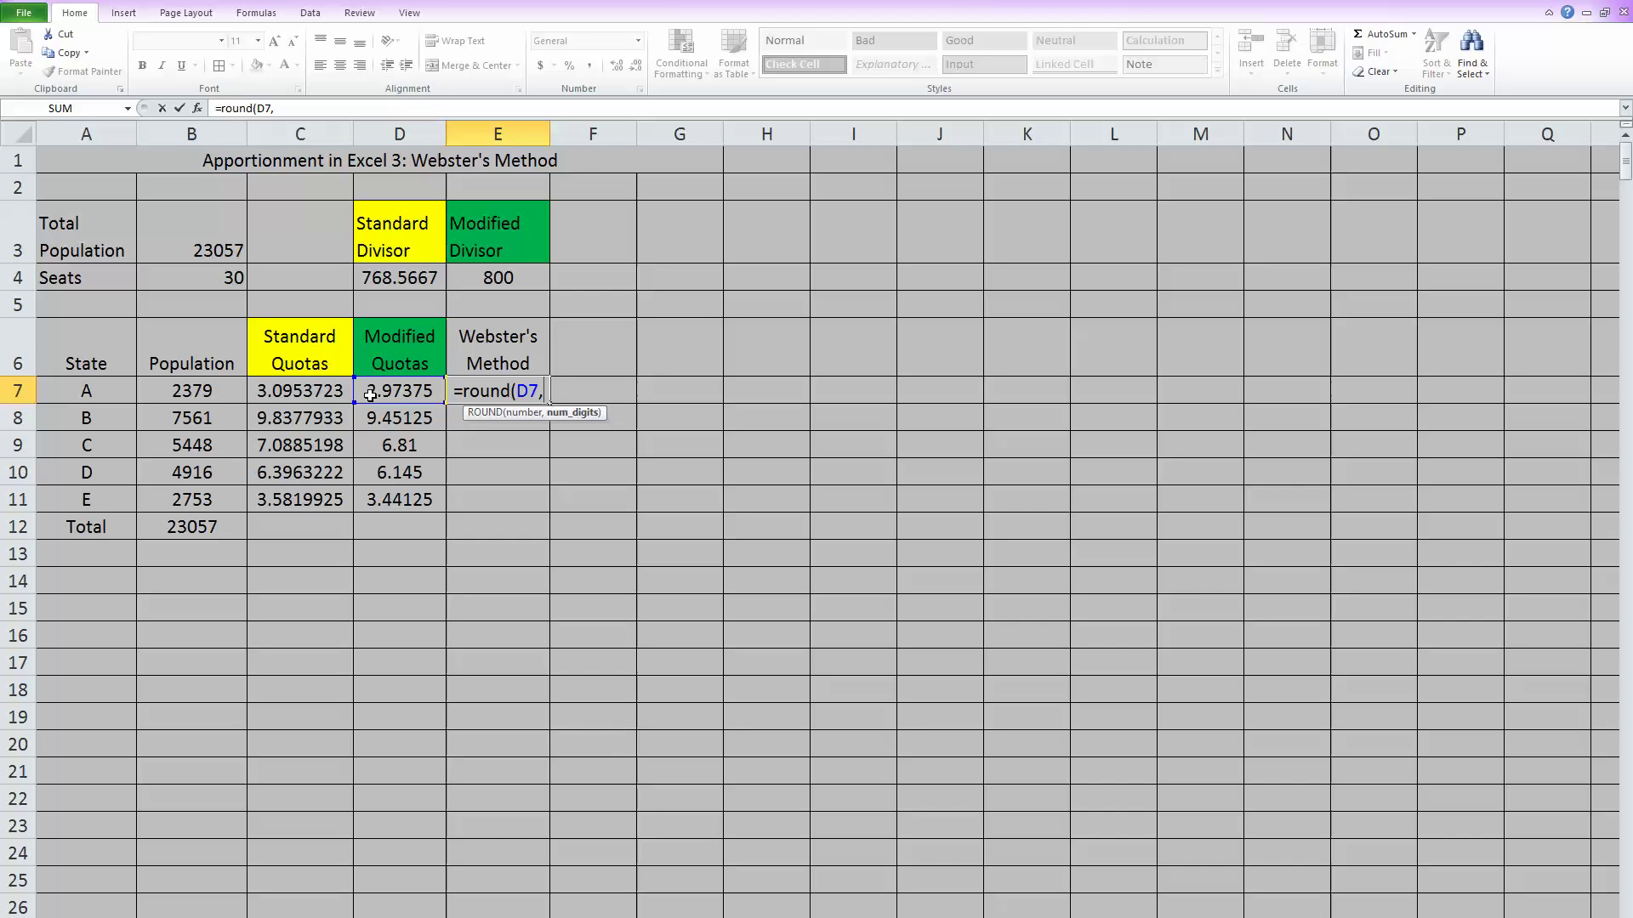
type("0")
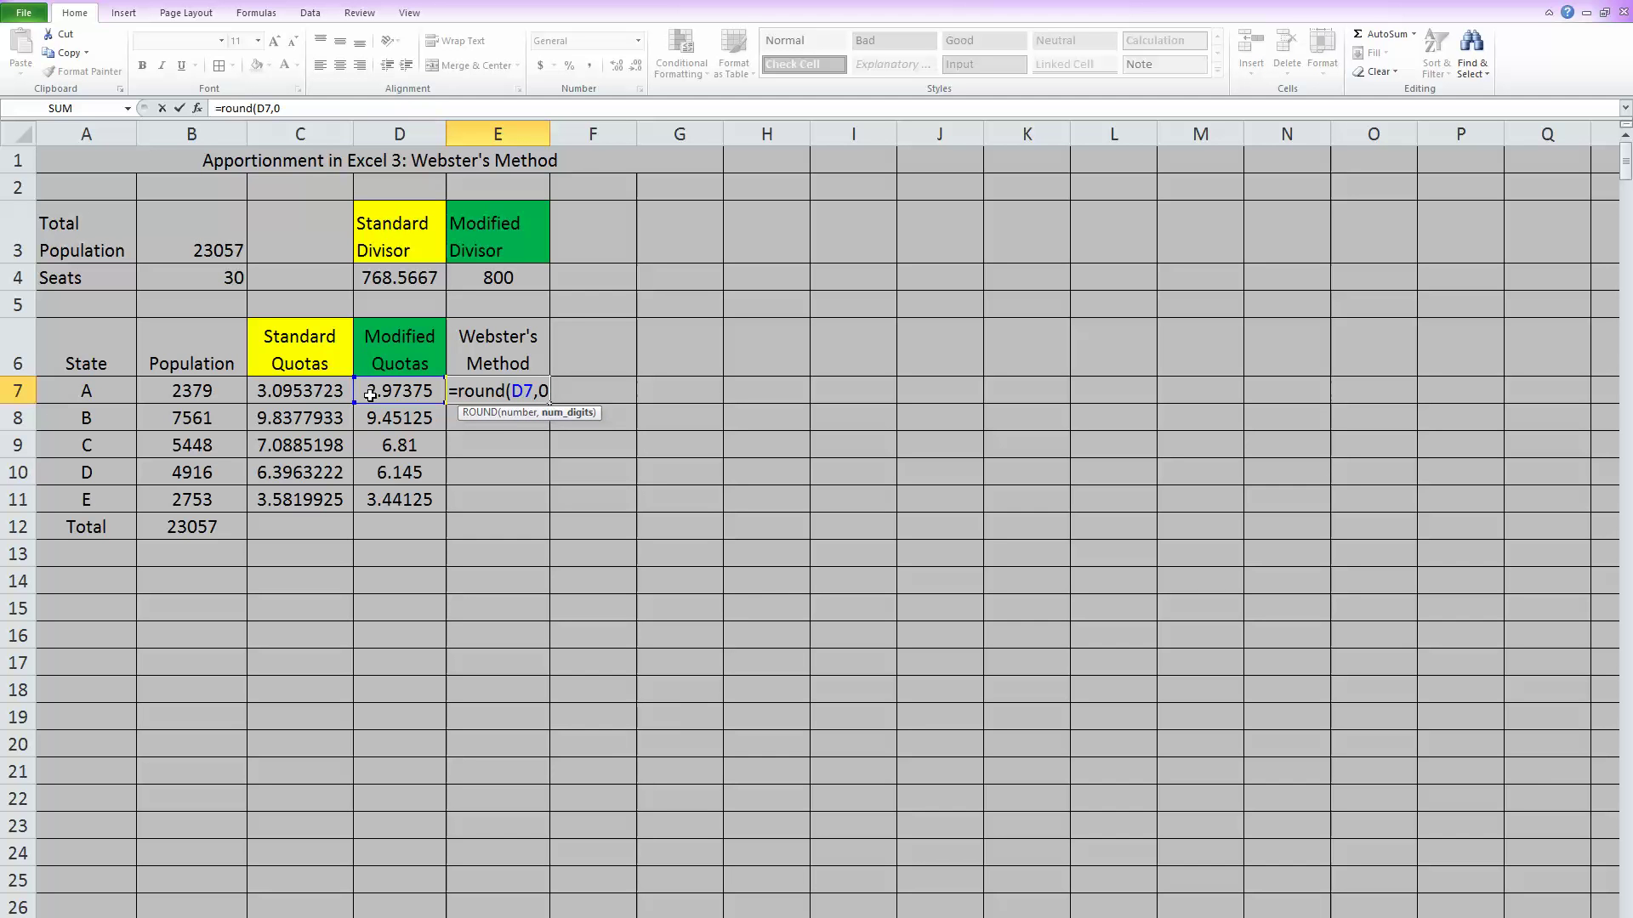
type(")")
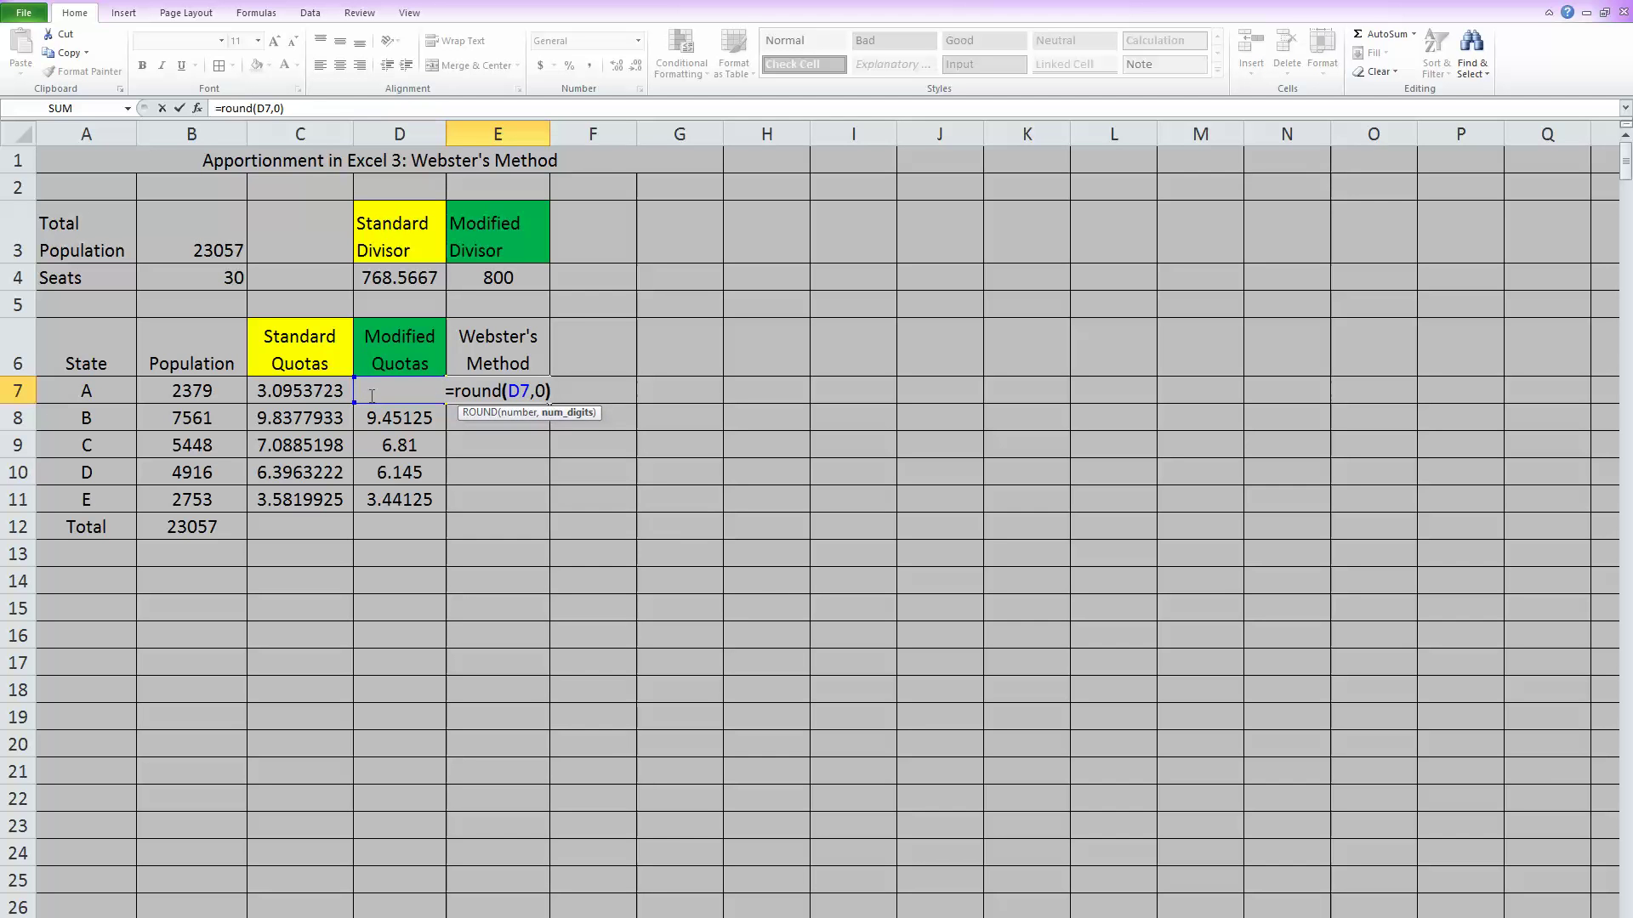
key("Return")
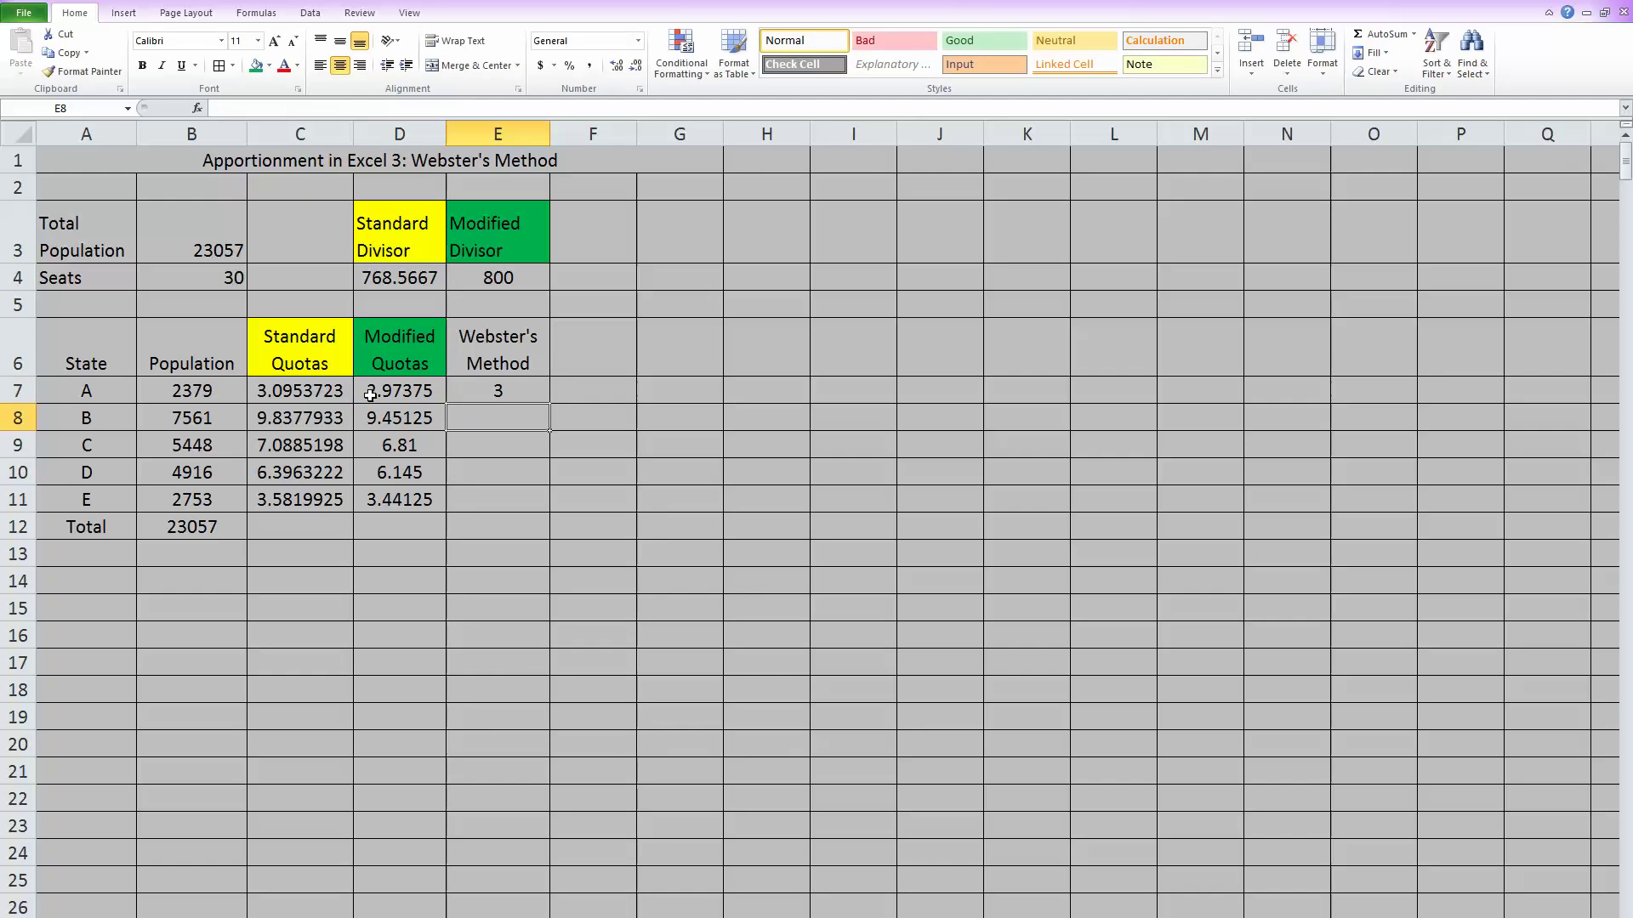
left_click(508, 389)
left_click_drag(552, 405, 541, 510)
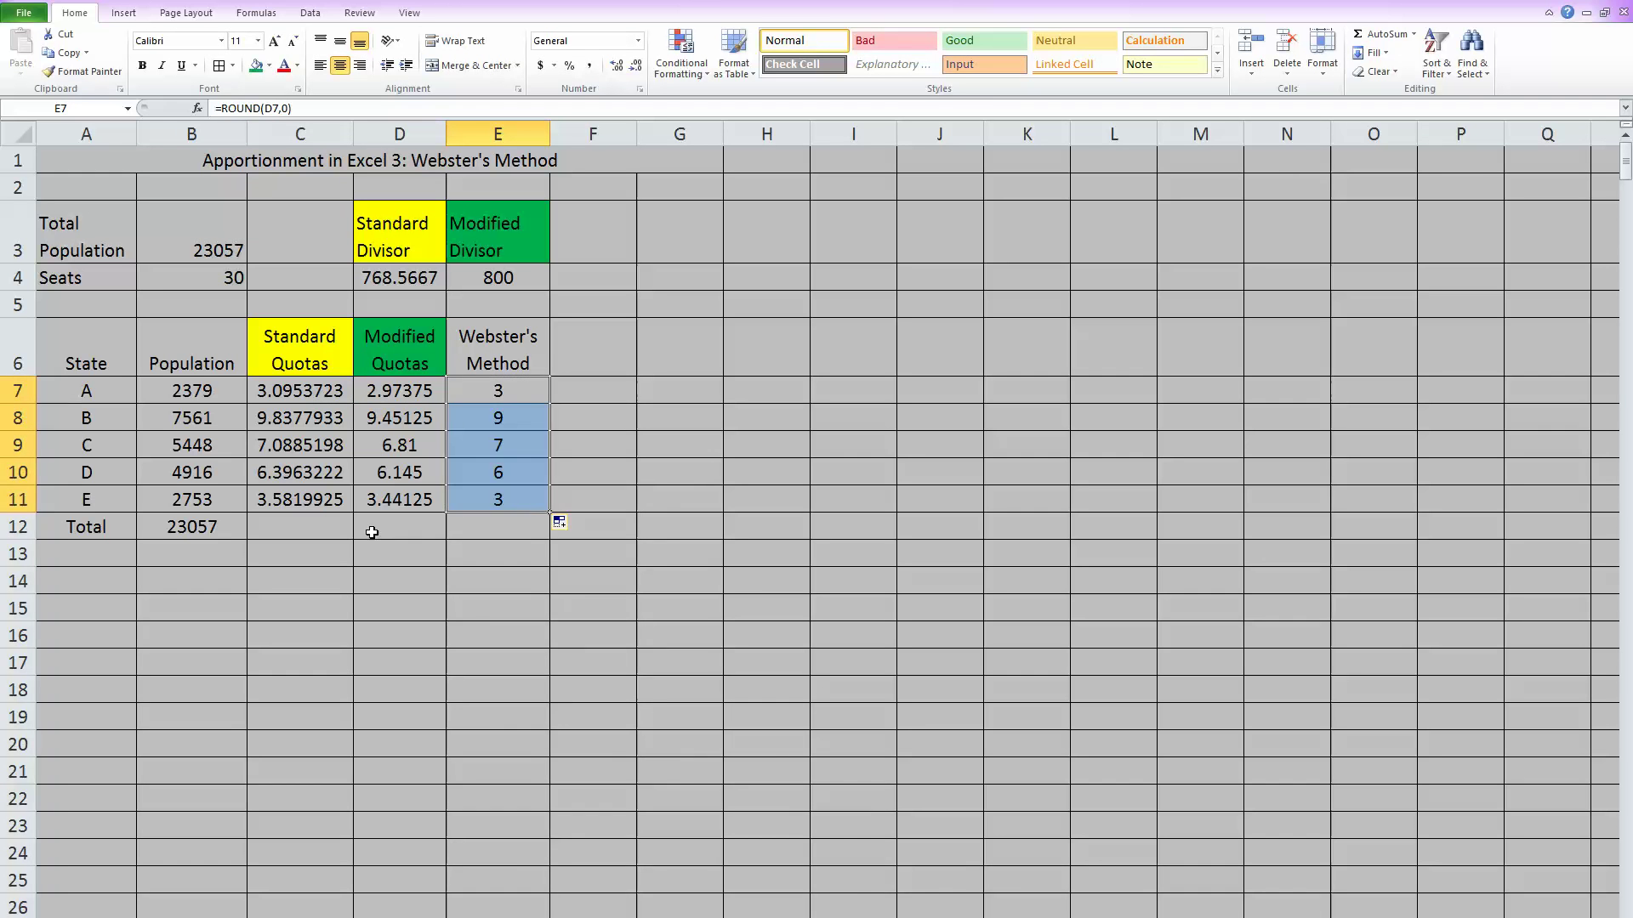
Total the Webster's seats in E12 with =SUM(E7:E11), giving 28.
left_click(513, 526)
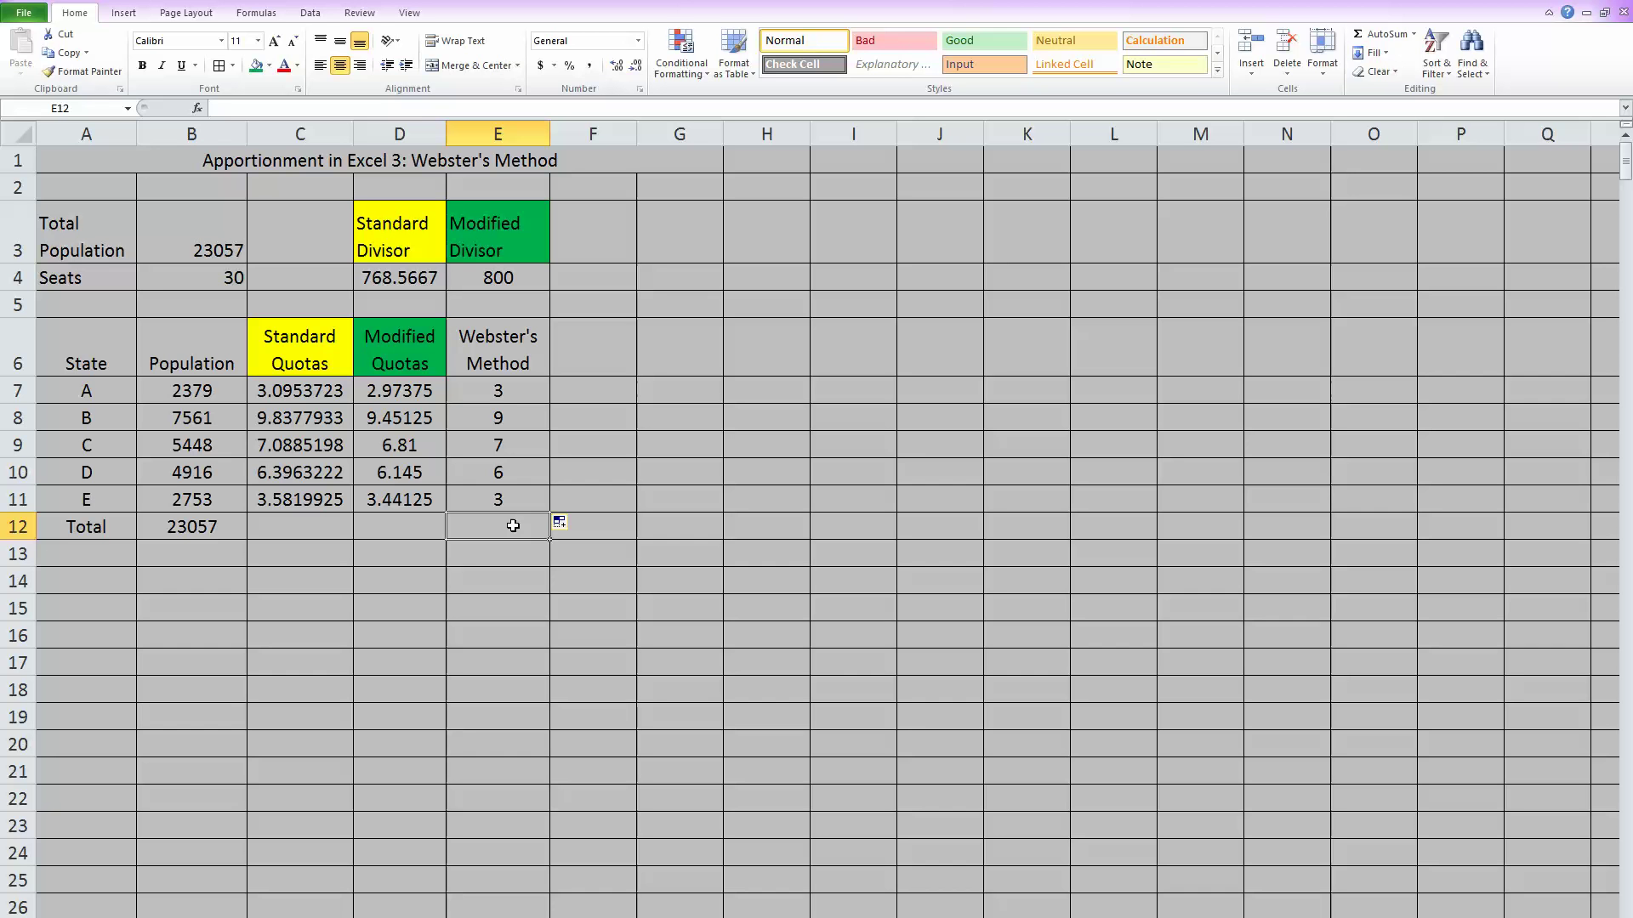
type("=")
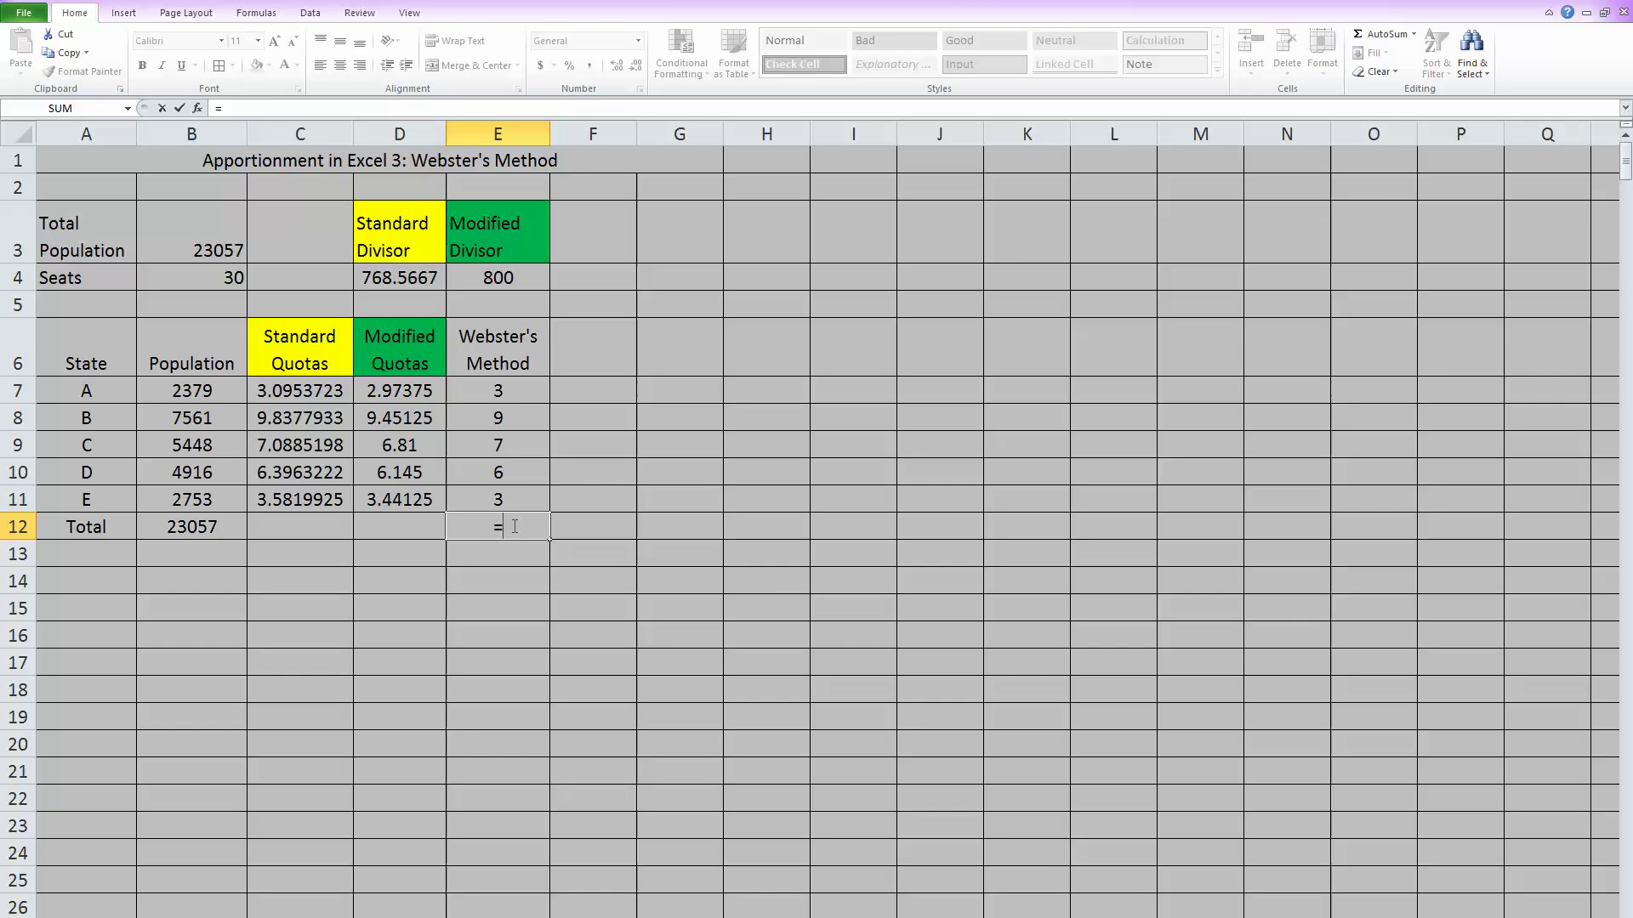
type("sum")
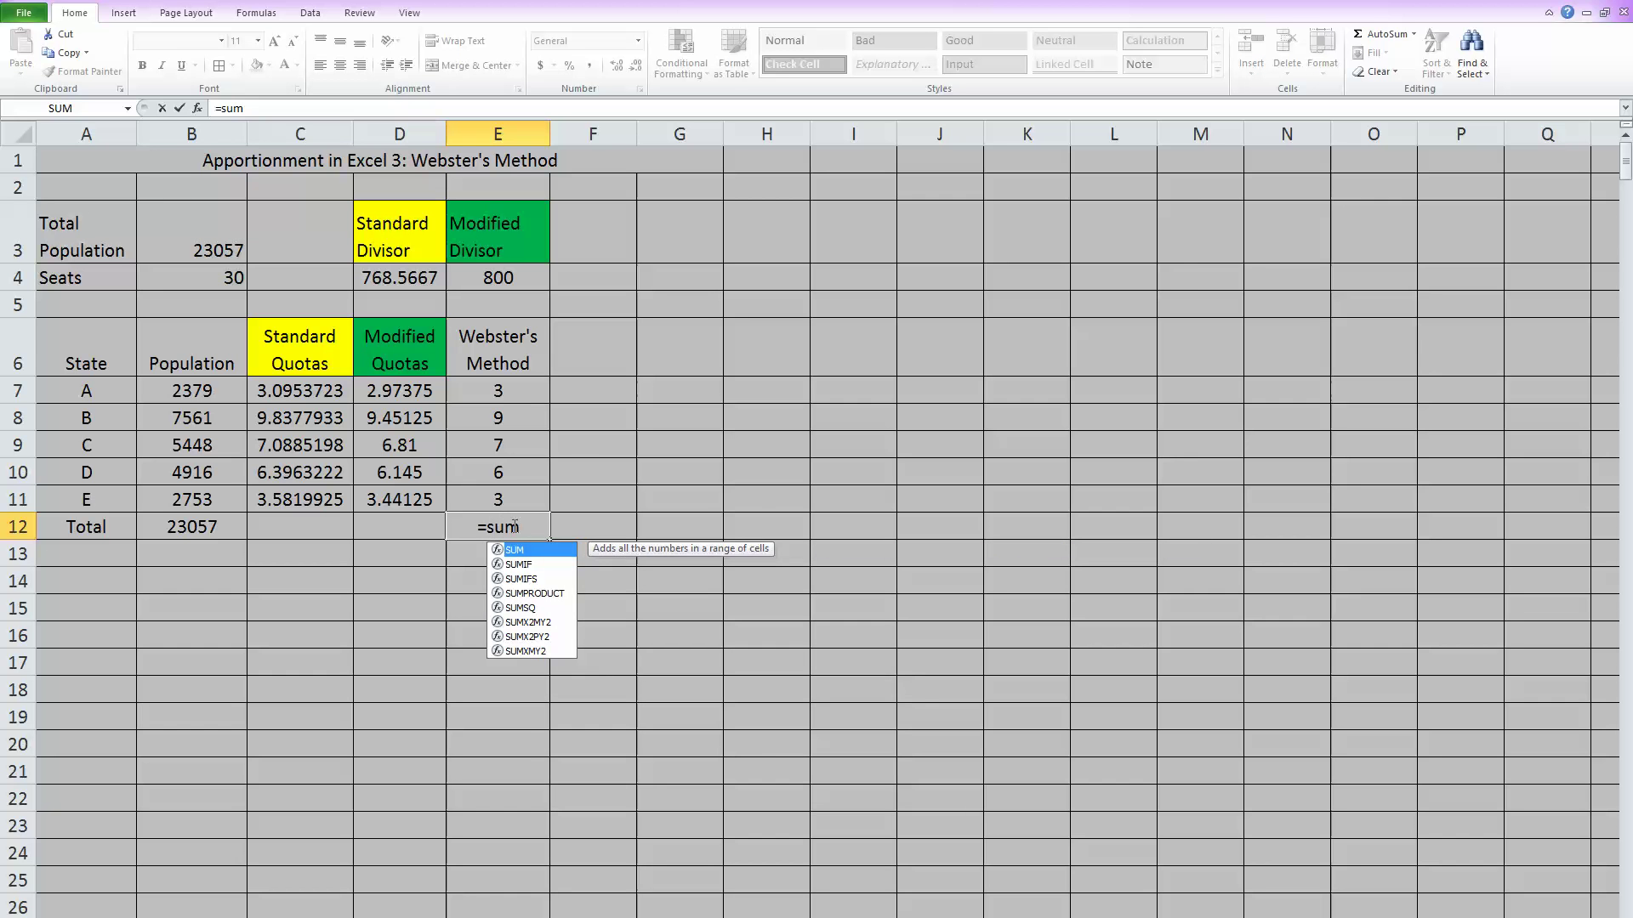
type("(")
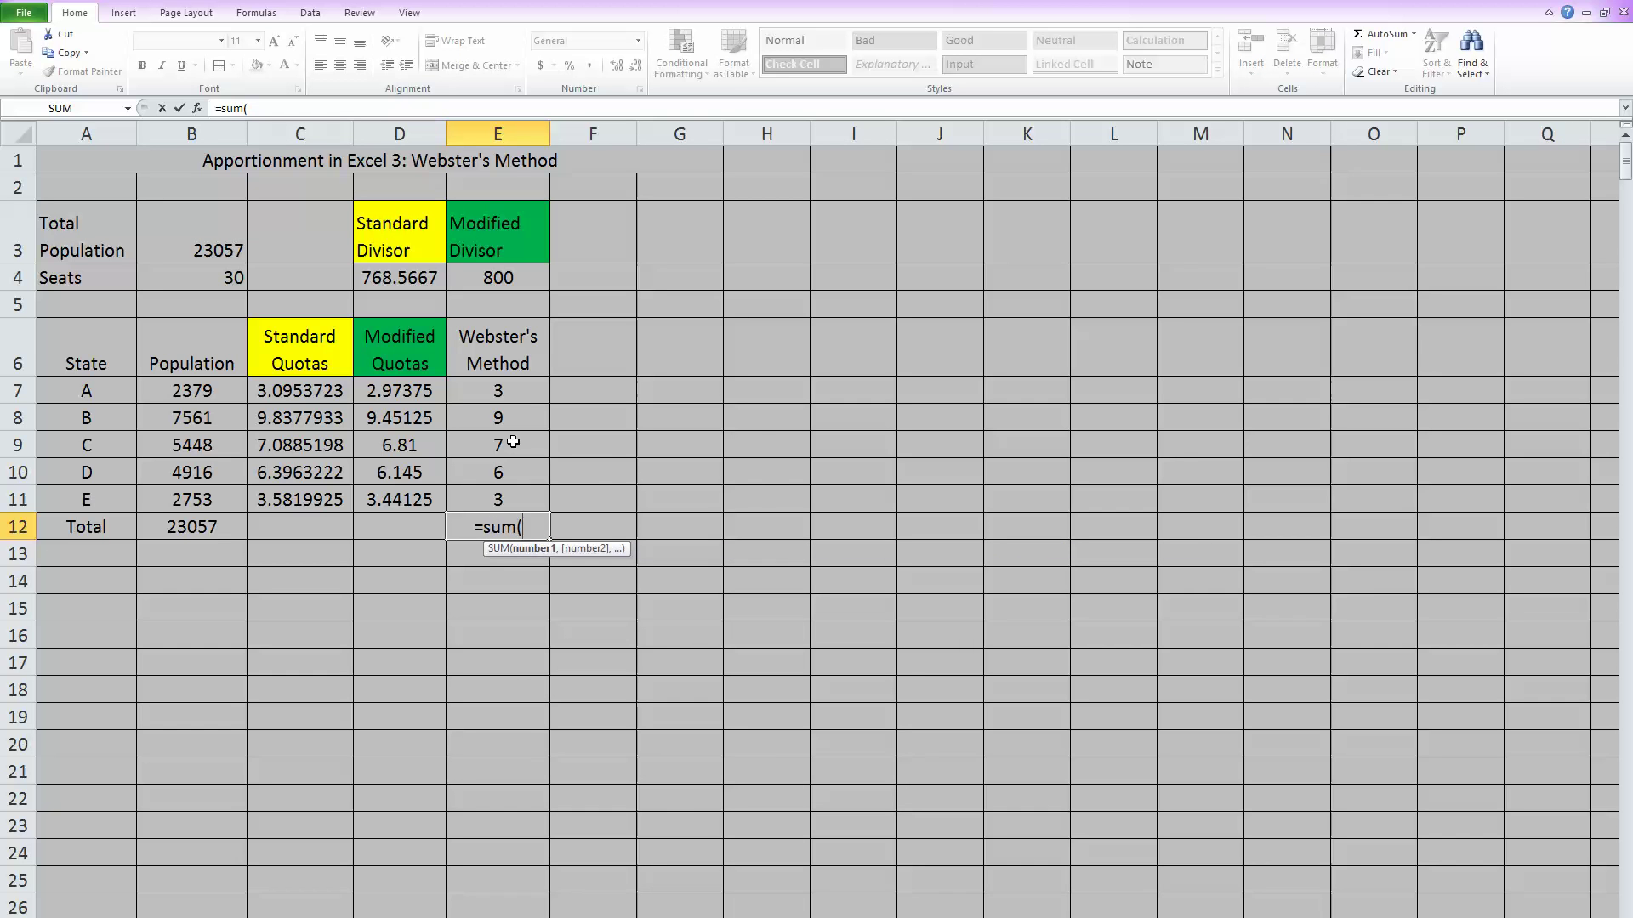
left_click_drag(503, 392, 508, 504)
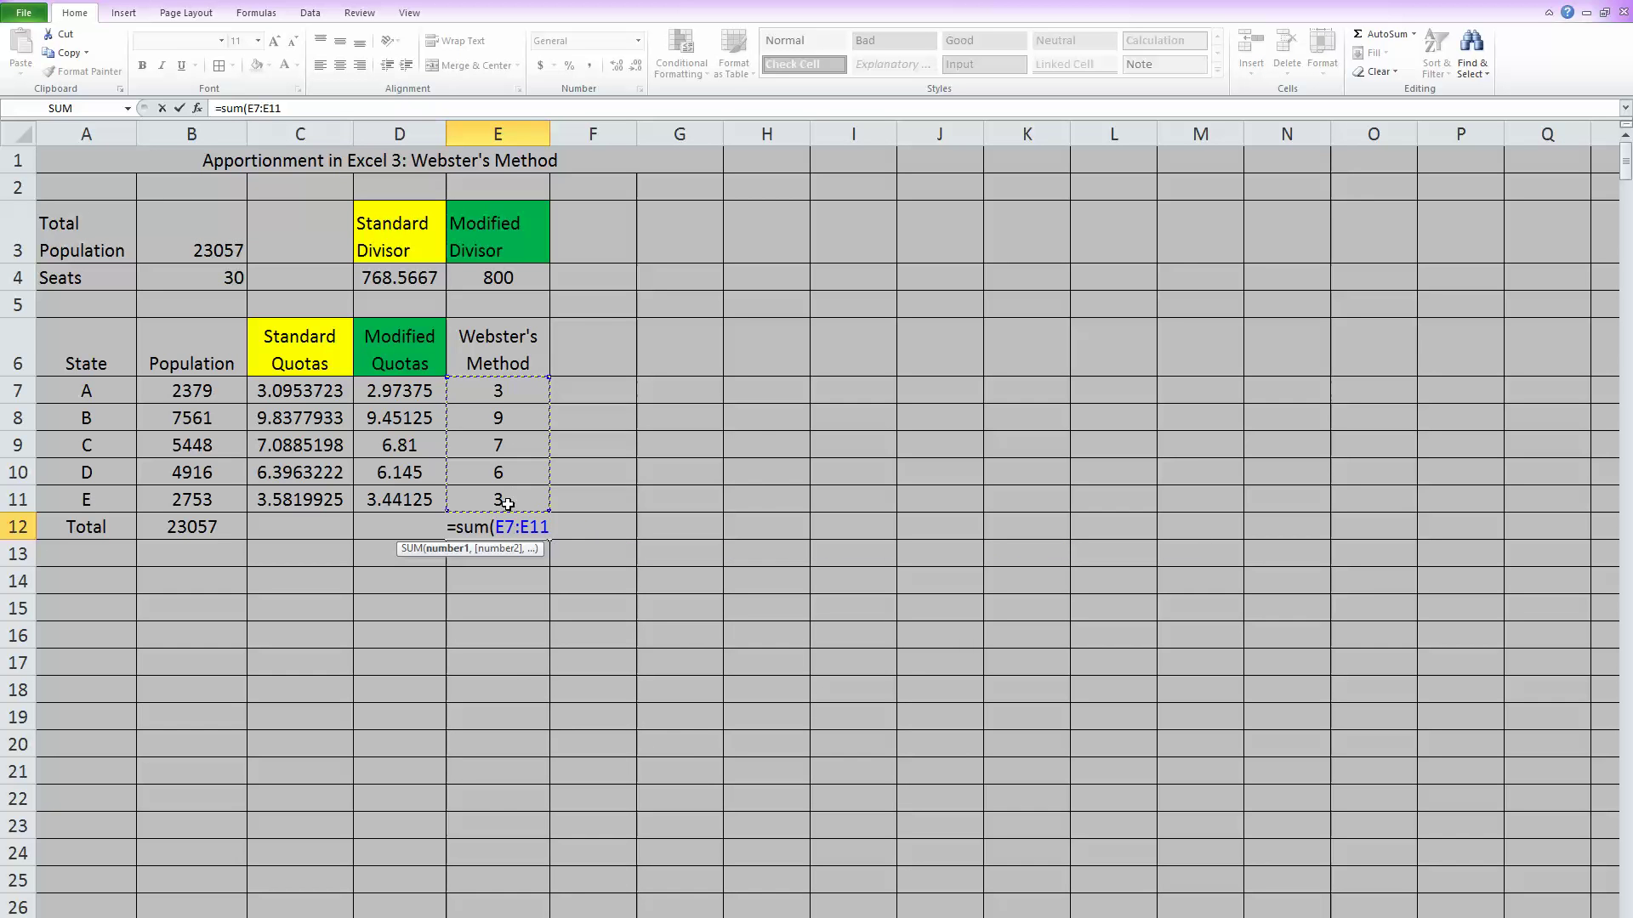
type(")")
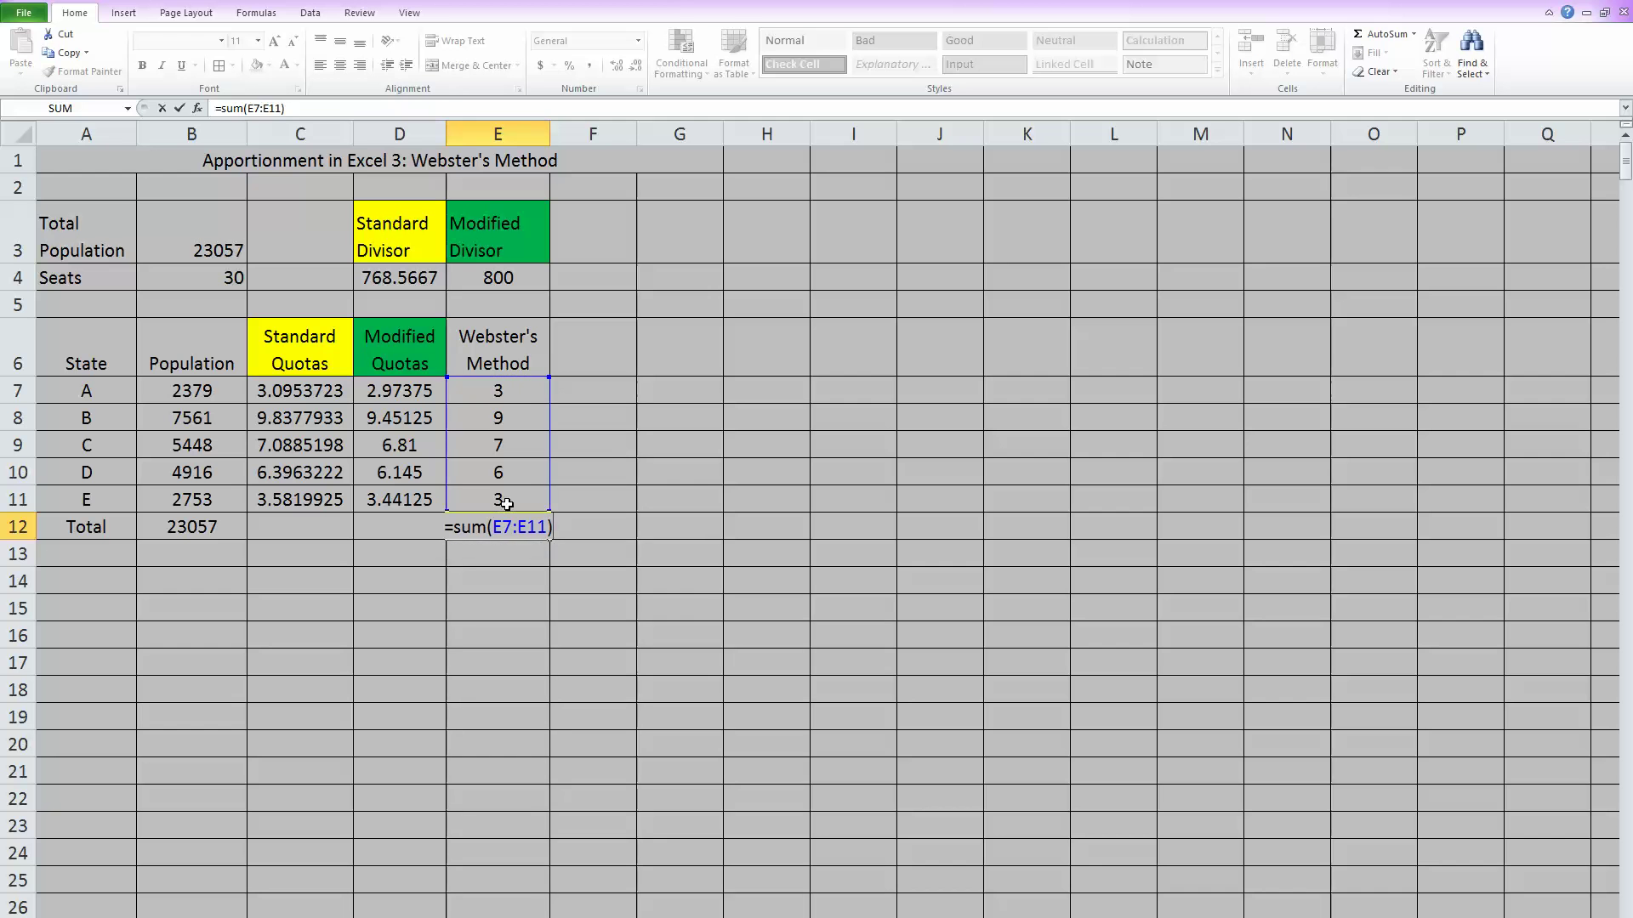
key("Return")
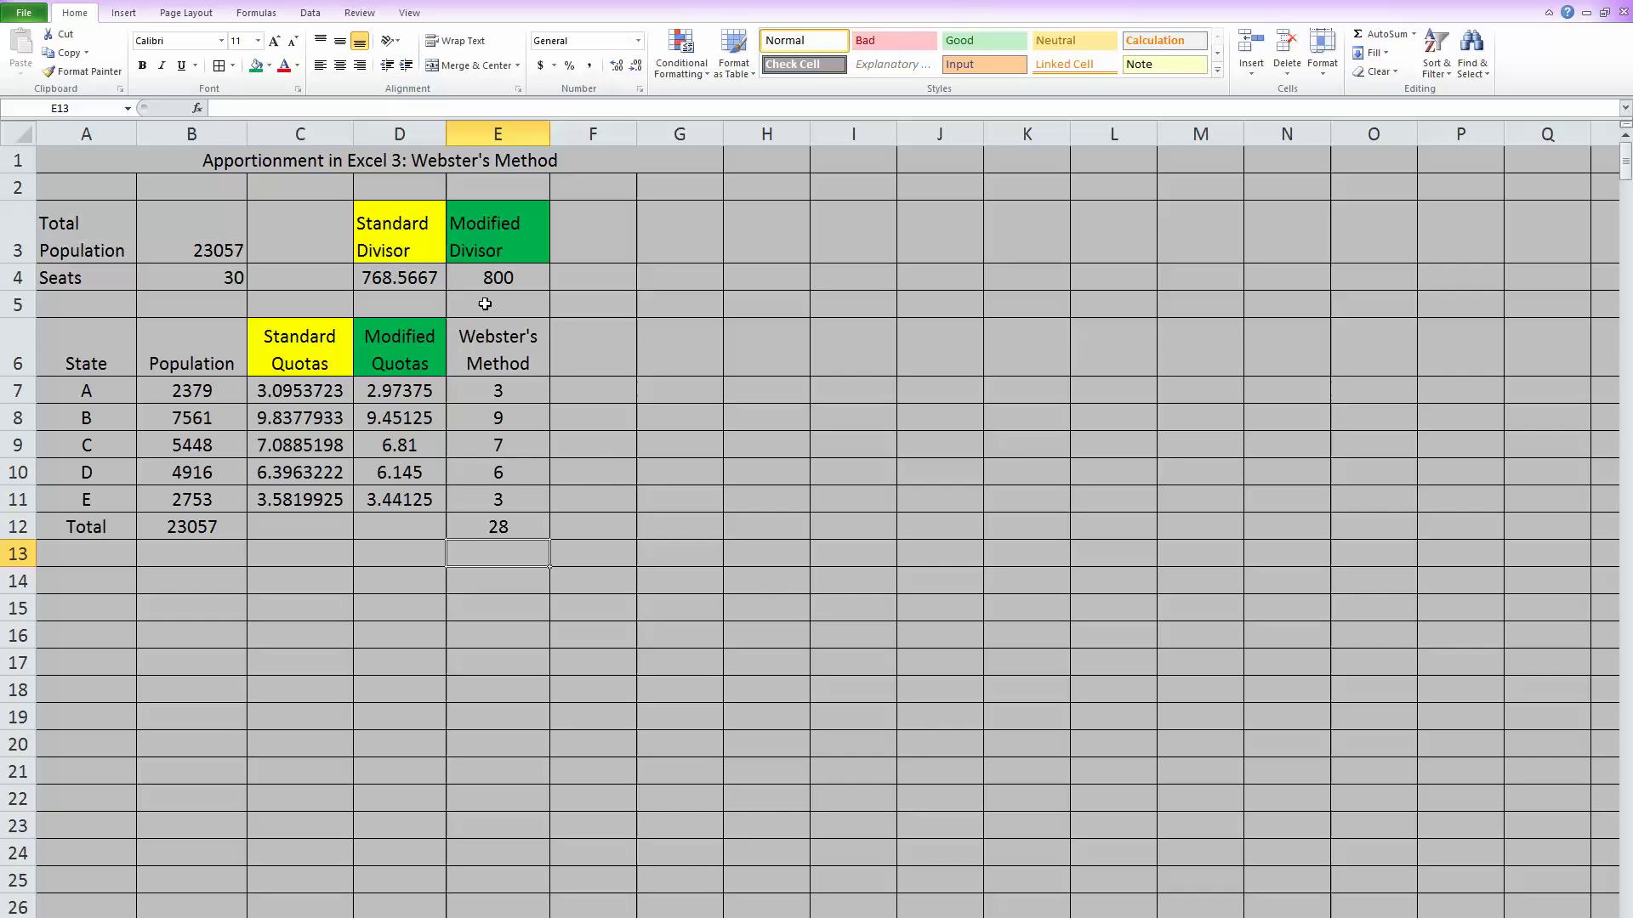
Try a modified divisor of 790 in E4.
left_click(475, 271)
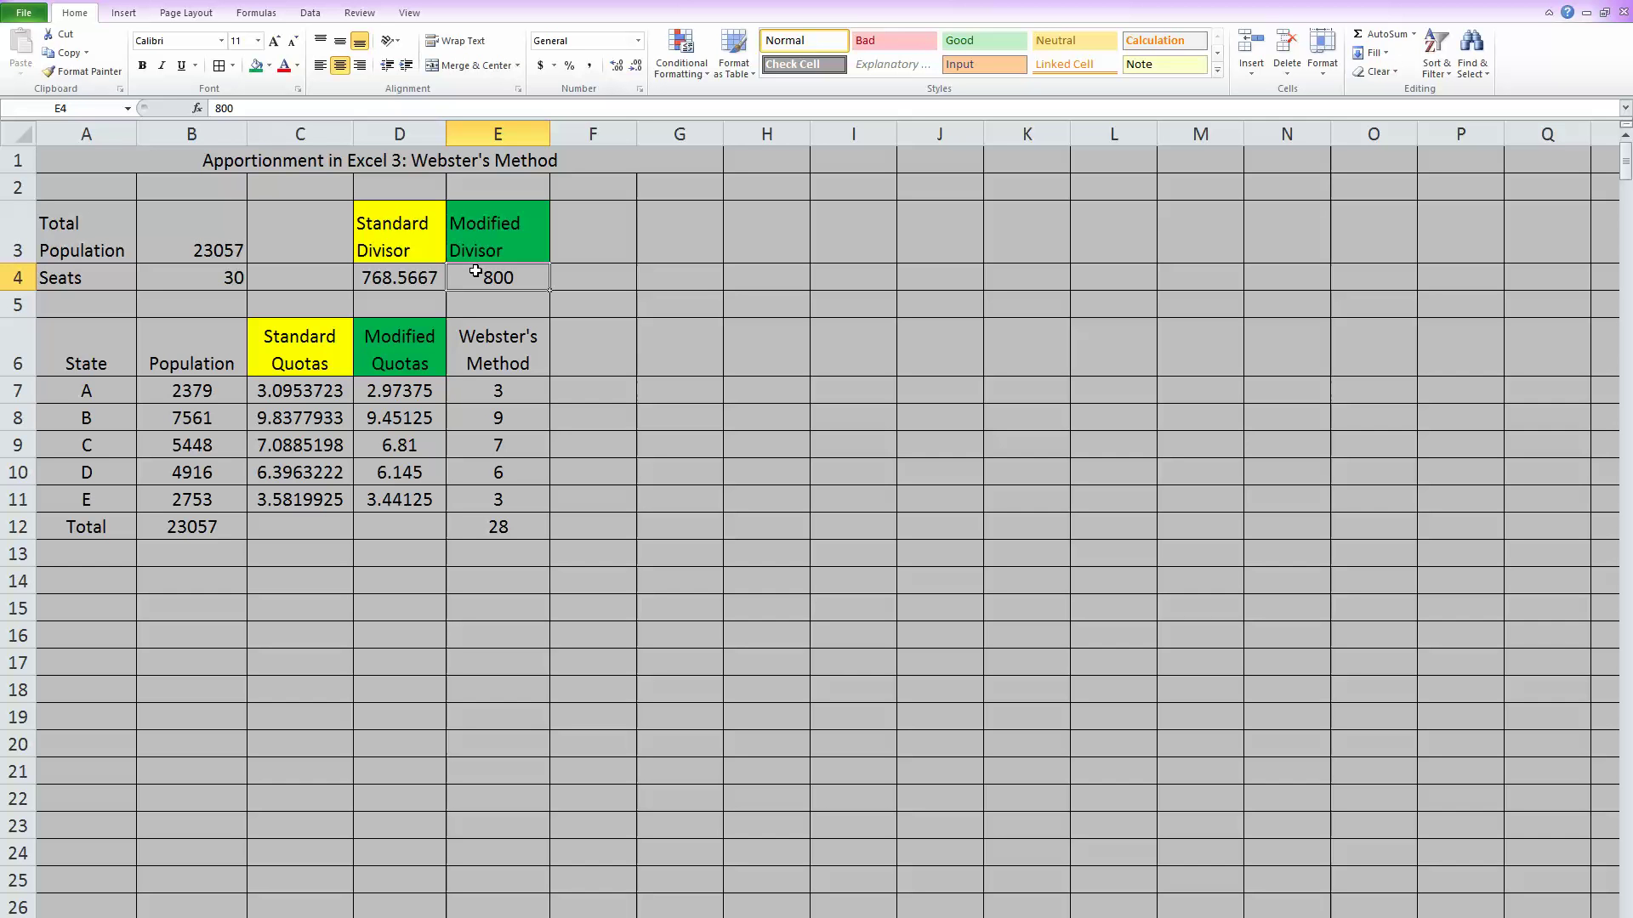
type("790")
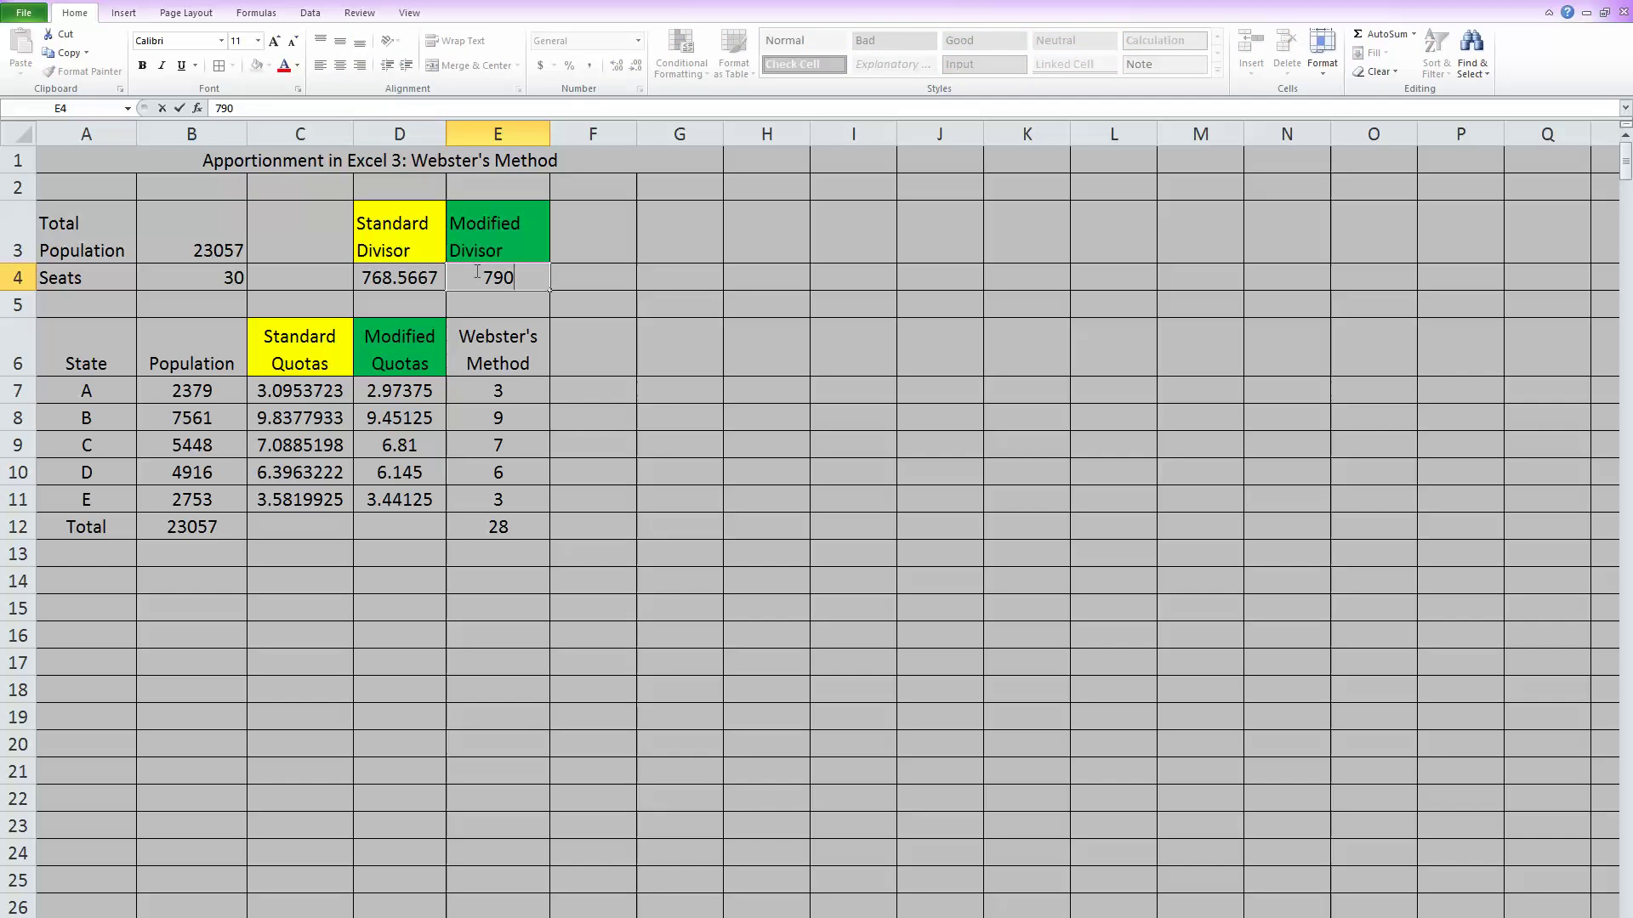
key("Return")
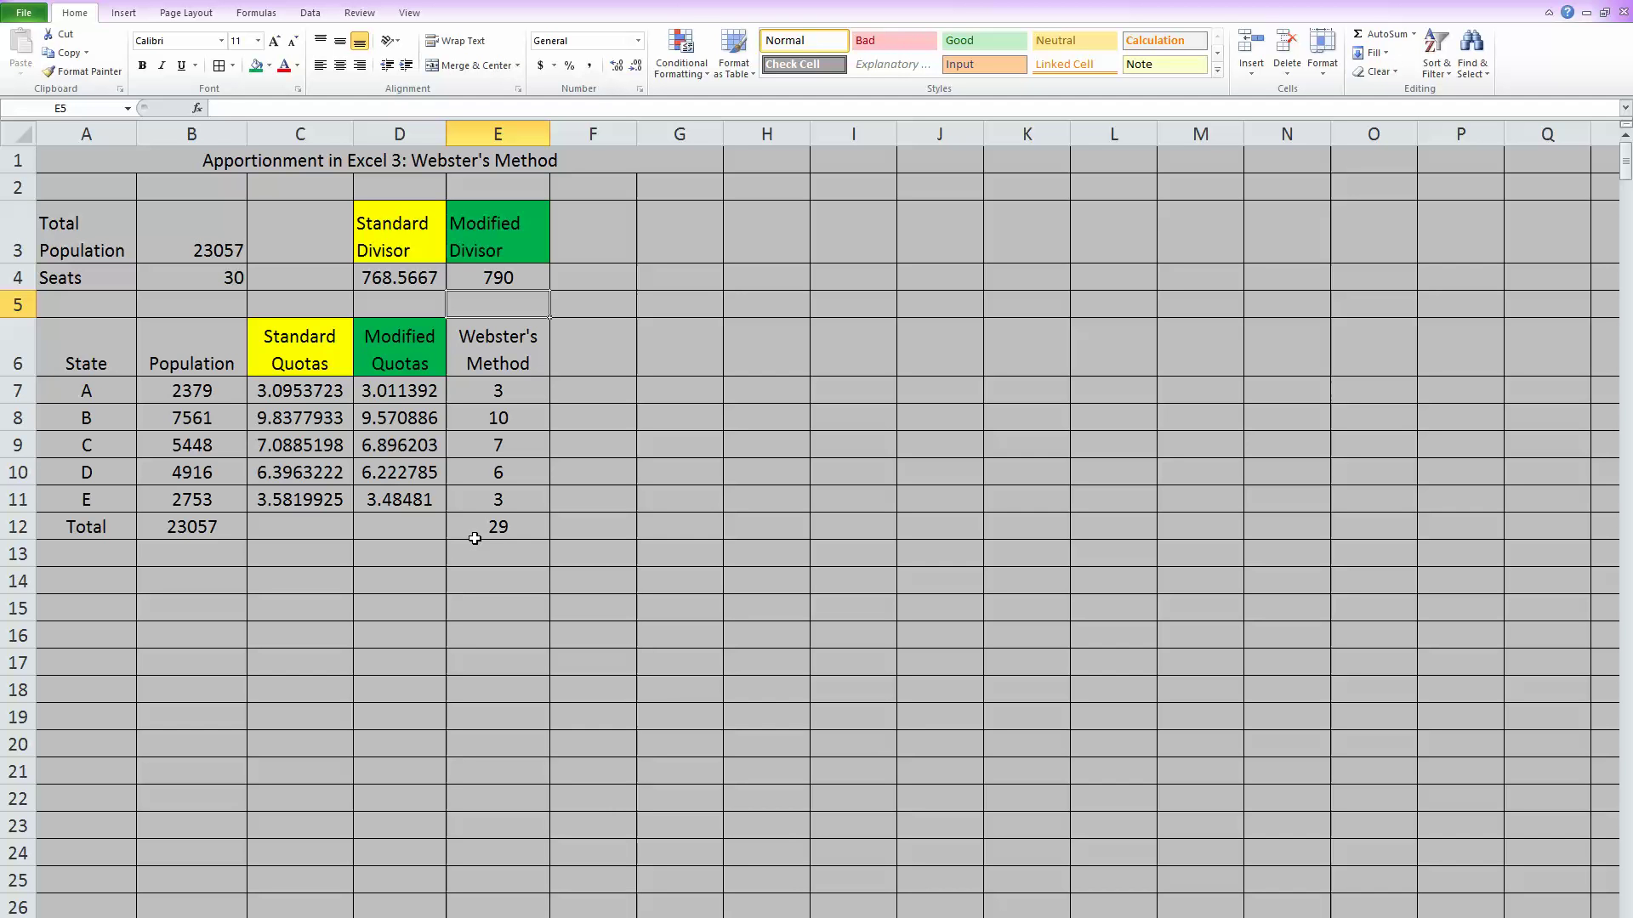
Lower the modified divisor to 780 and check that E12 totals 30 seats.
left_click(486, 277)
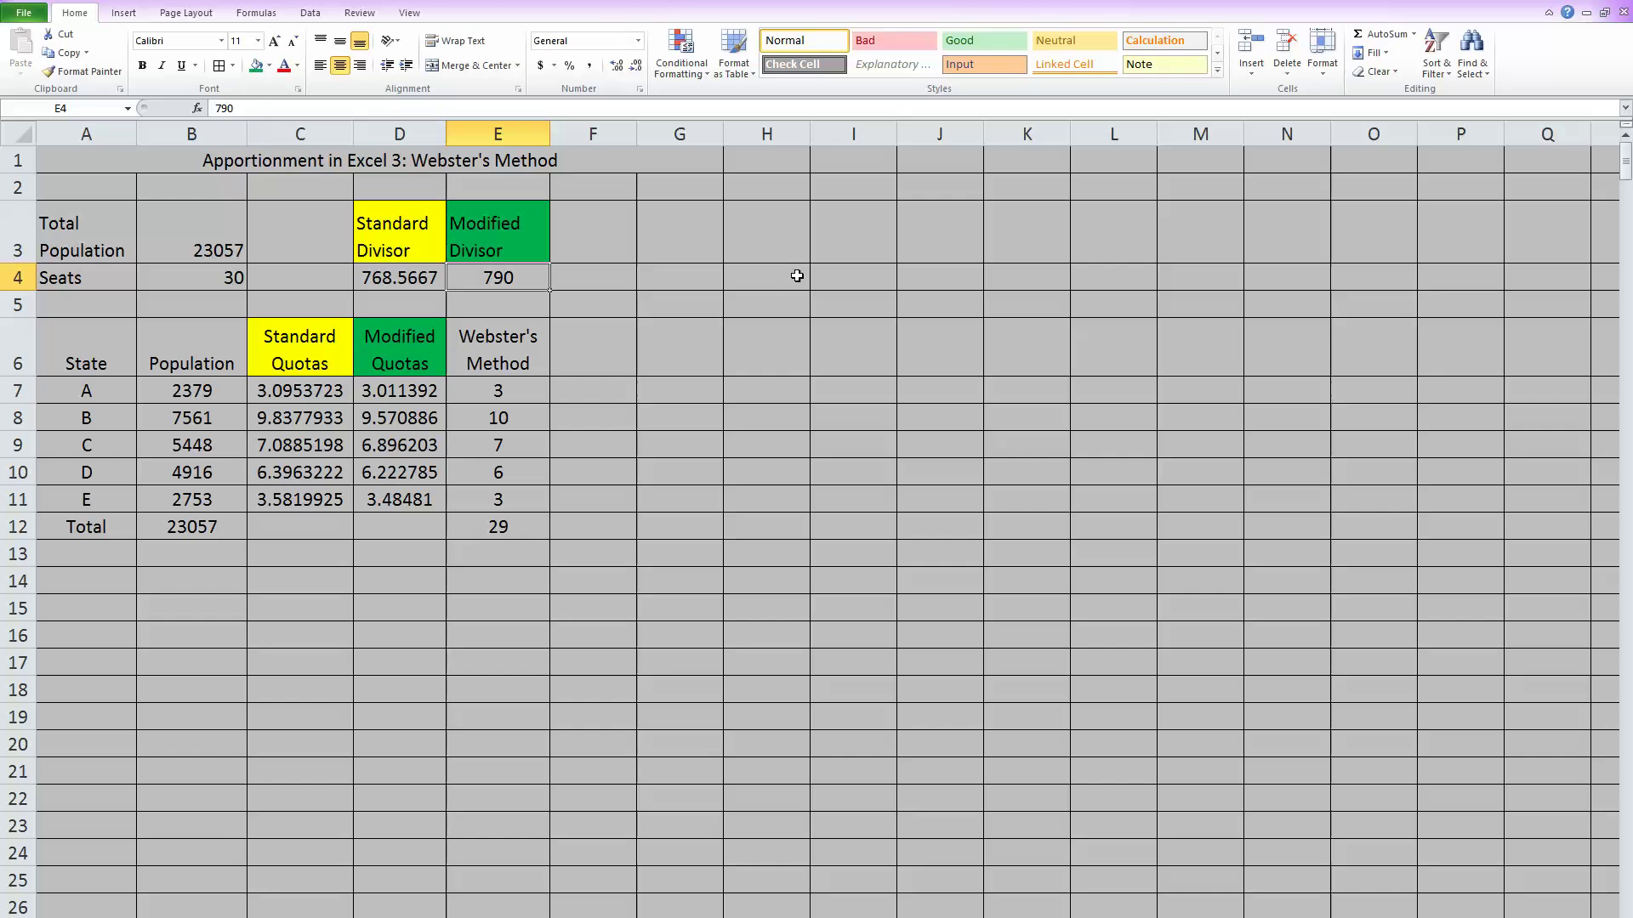
type("780")
key("Return")
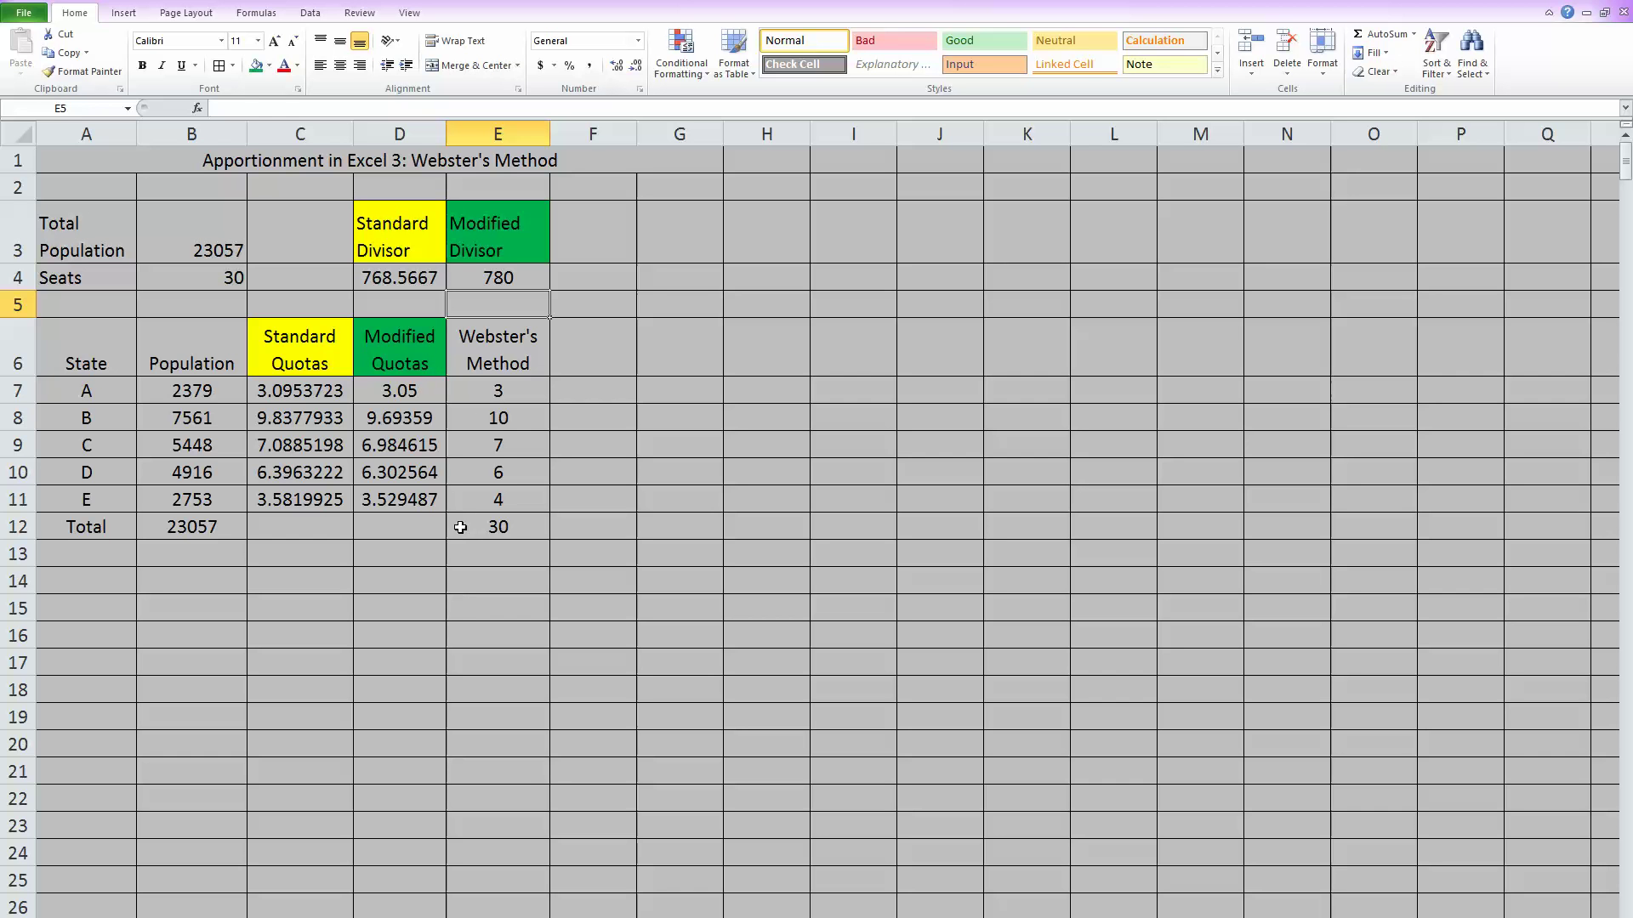
left_click(510, 525)
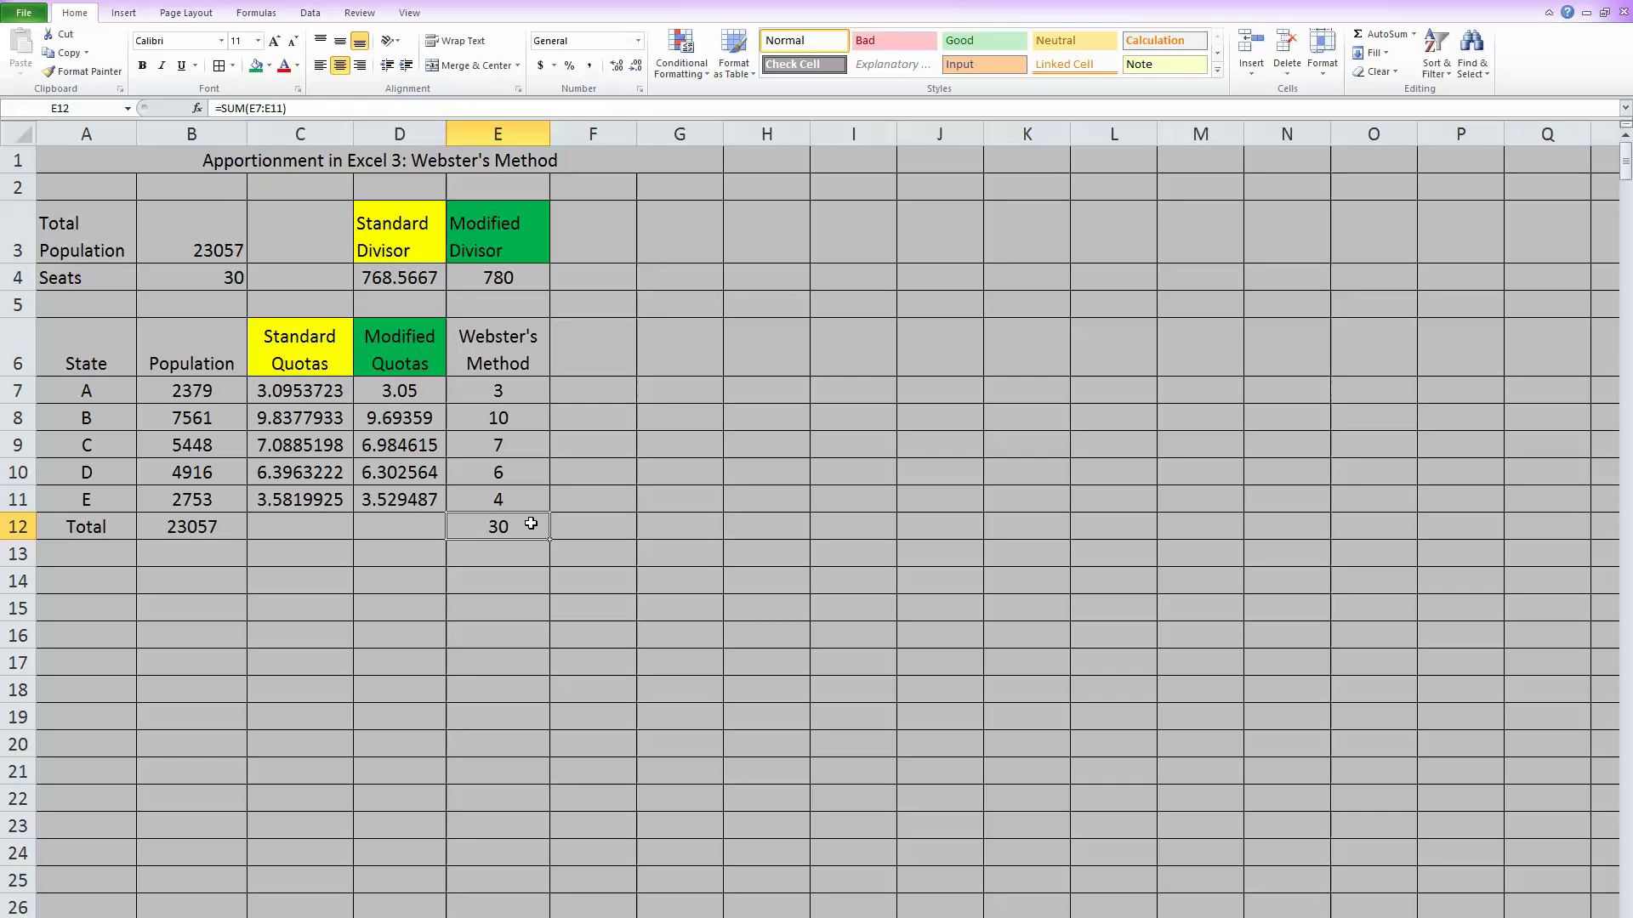